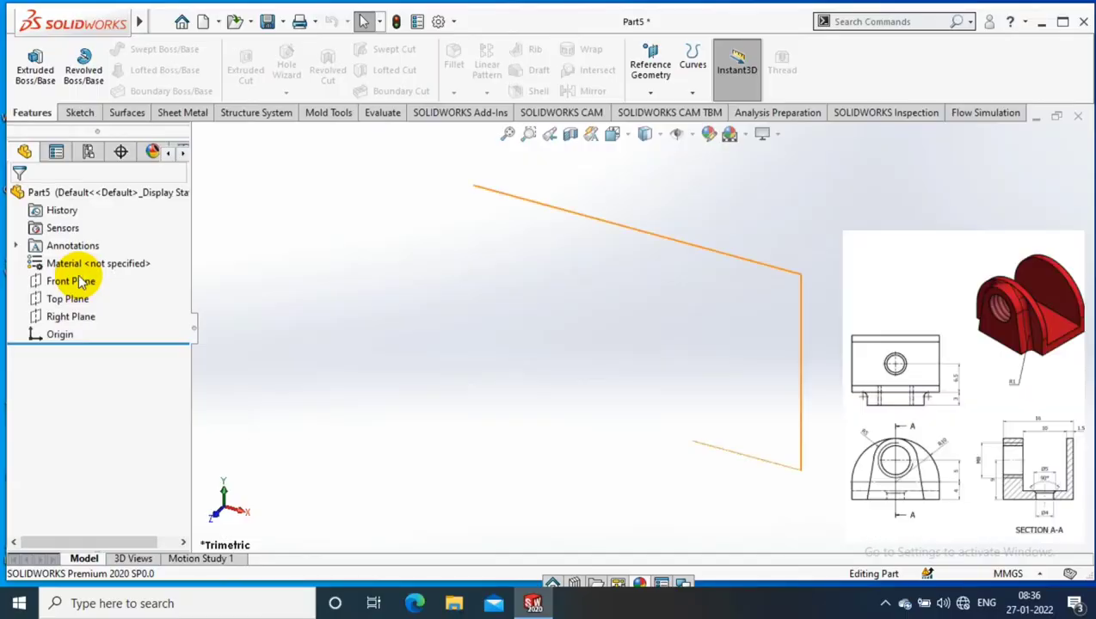
# Start a sketch on the Front Plane and draw a closed U-shaped outline with lines
pyautogui.rightClick(61, 276)
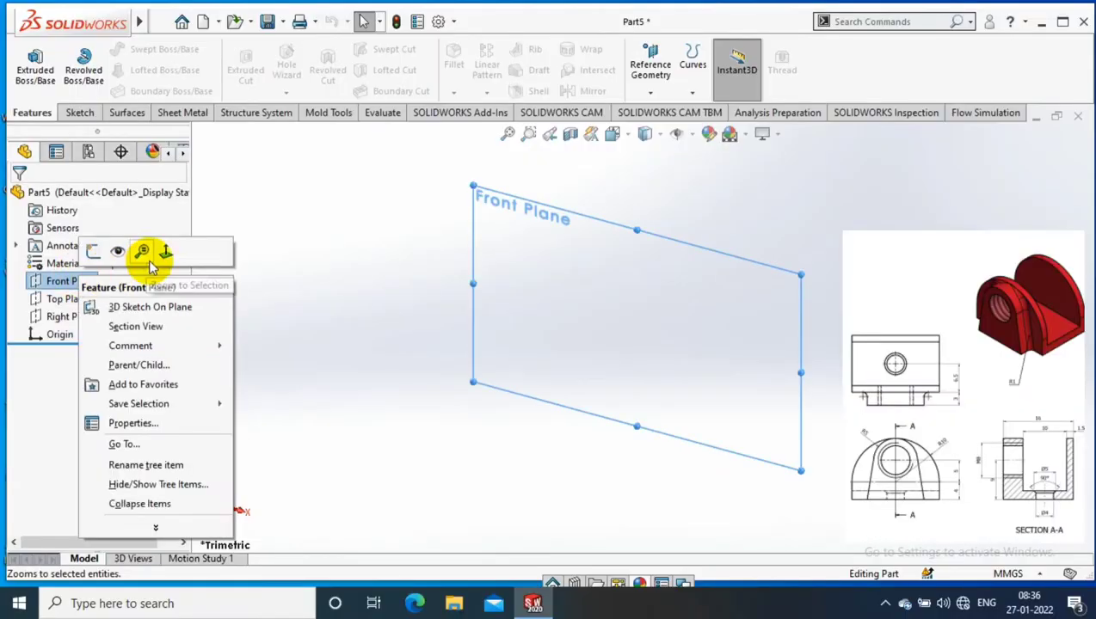
pyautogui.click(151, 249)
pyautogui.click(112, 52)
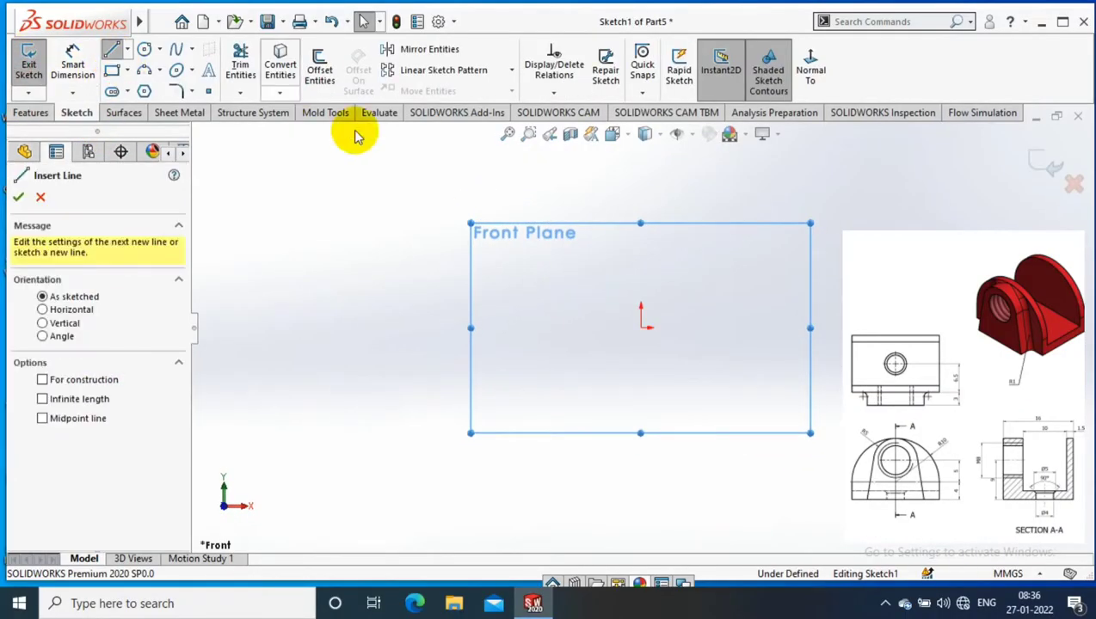
pyautogui.click(641, 328)
pyautogui.click(750, 327)
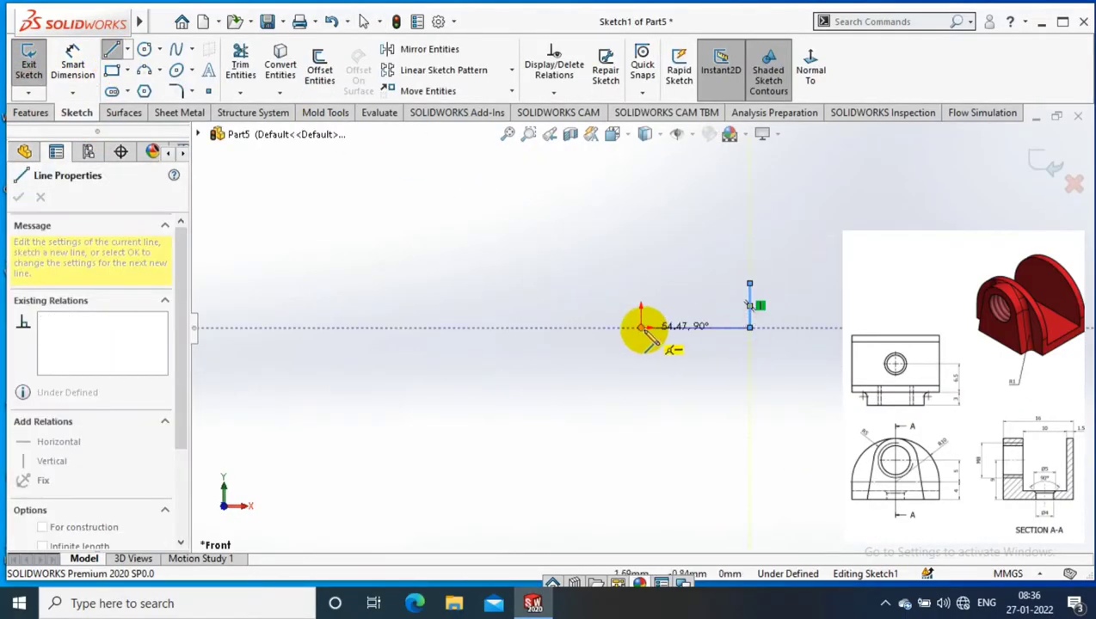
pyautogui.click(641, 284)
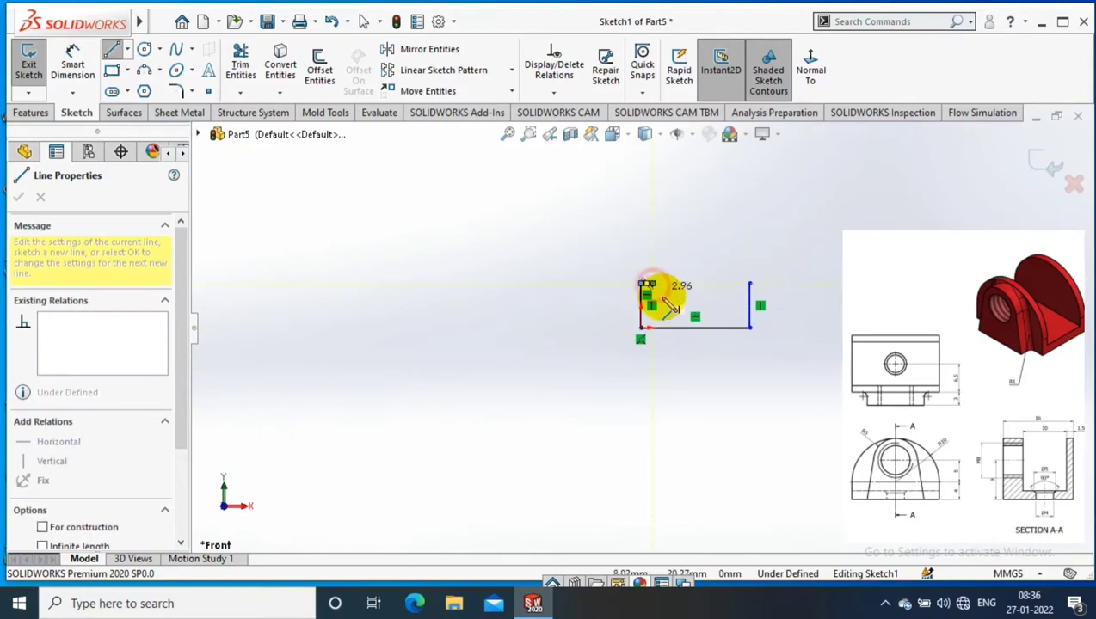
pyautogui.click(652, 309)
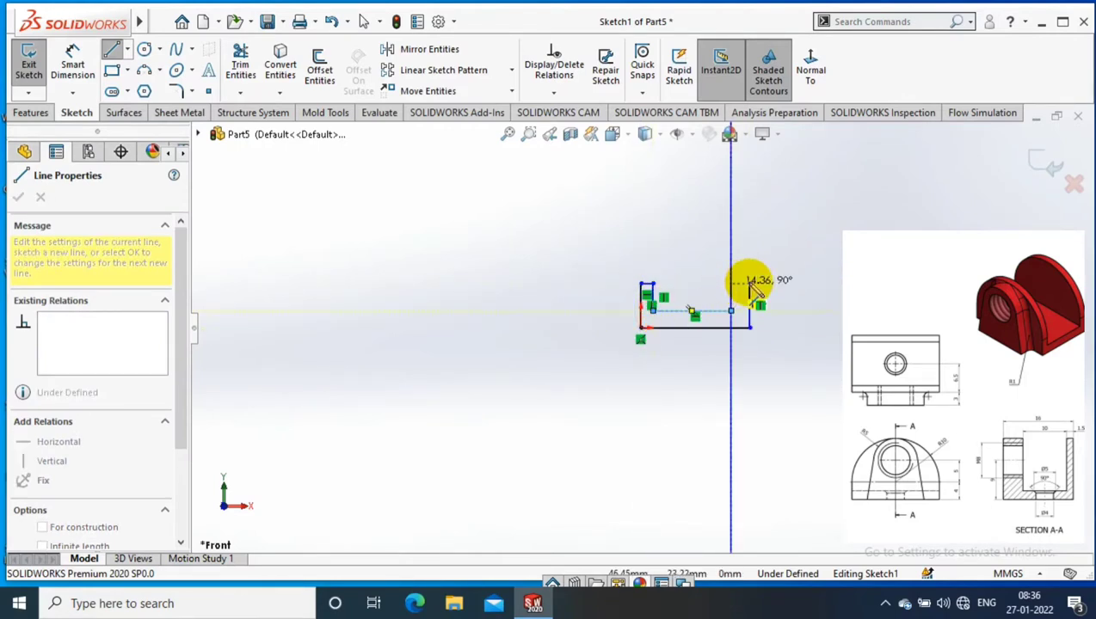
pyautogui.click(750, 283)
pyautogui.click(733, 283)
pyautogui.click(732, 309)
pyautogui.click(651, 309)
# Dimension the bottom edge to an overall width of 13 mm
pyautogui.scroll(-3, 746, 288)
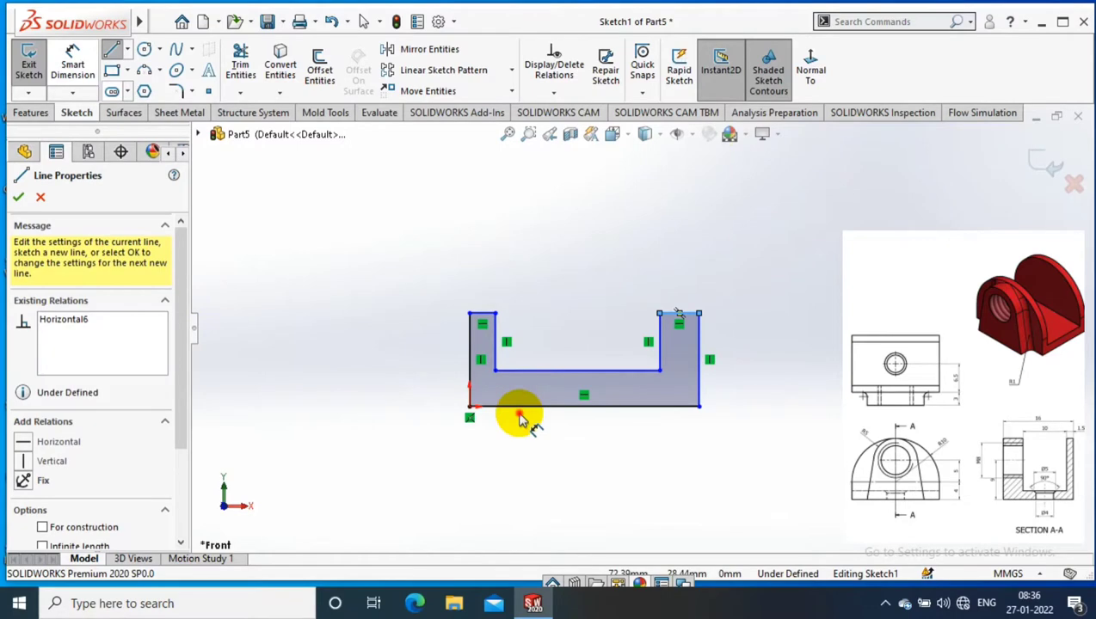
pyautogui.click(521, 405)
pyautogui.click(560, 499)
pyautogui.write('13')
pyautogui.press('Return')
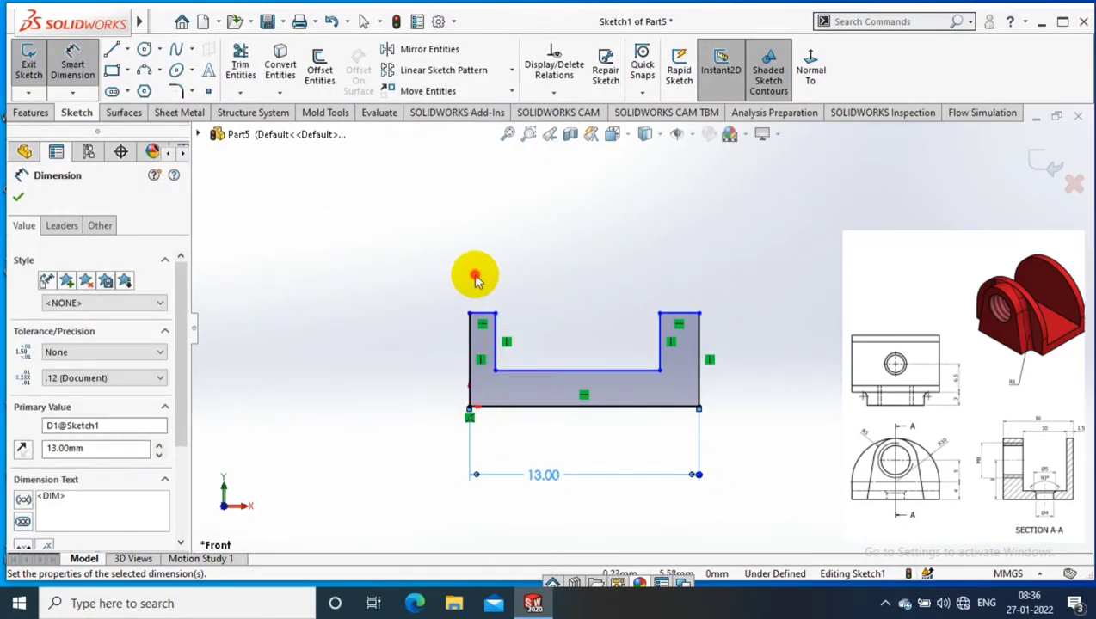
# Dimension the left and right wall thicknesses to 1.5 mm
pyautogui.click(479, 313)
pyautogui.click(479, 274)
pyautogui.click(678, 315)
pyautogui.click(679, 262)
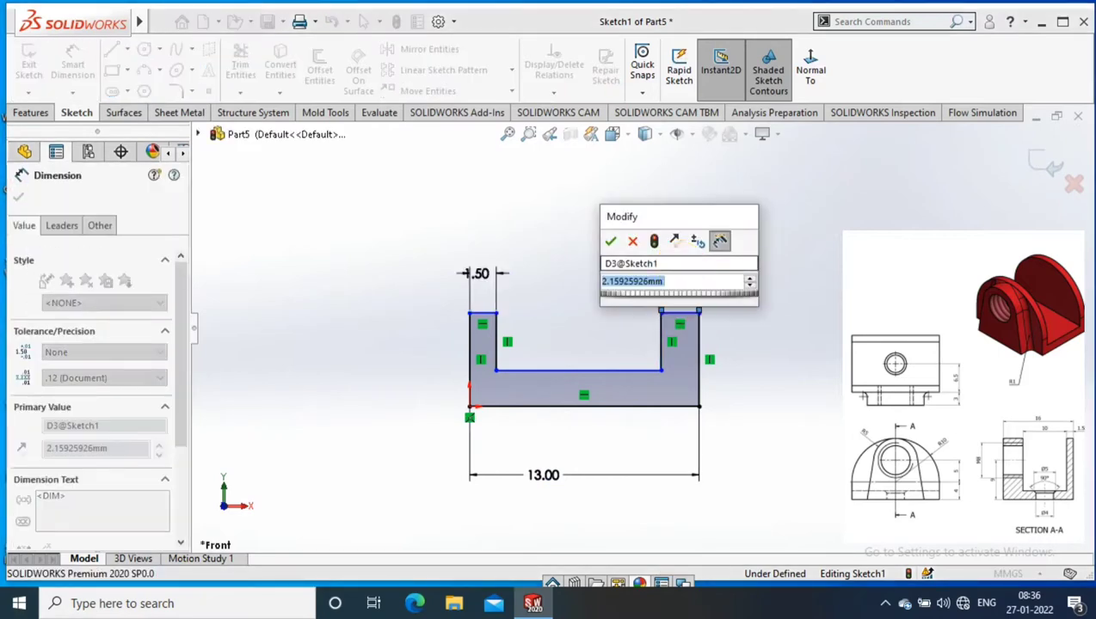
pyautogui.press('BackSpace')
pyautogui.write('1.5')
pyautogui.press('Return')
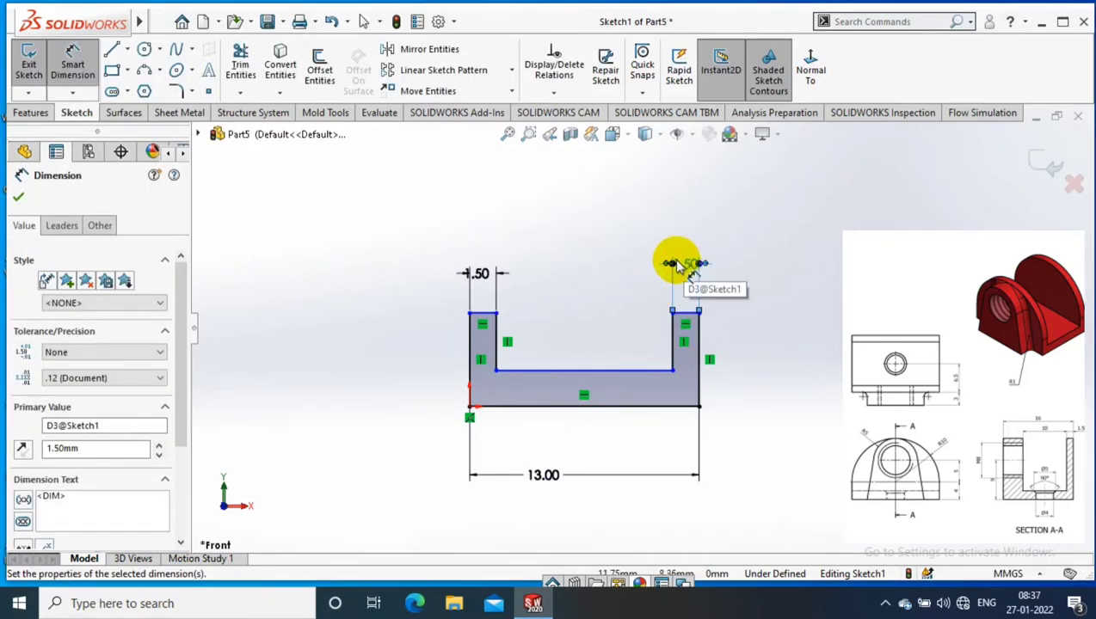
# Dimension the base thickness to 2 mm and the right wall height to 14 mm
pyautogui.click(573, 372)
pyautogui.click(555, 409)
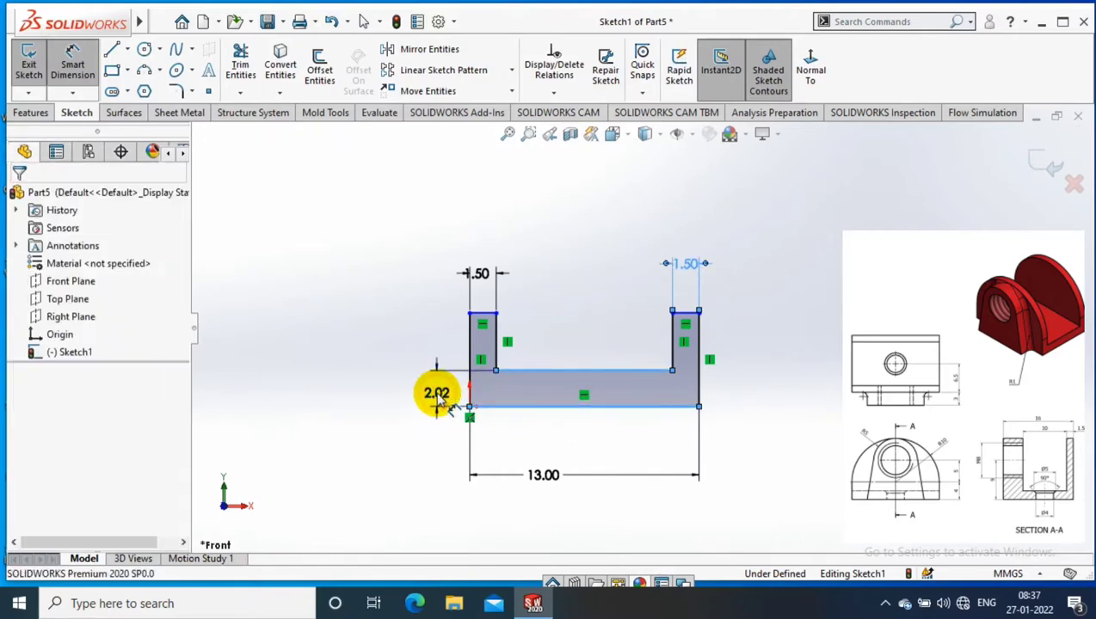
pyautogui.click(435, 392)
pyautogui.write('2')
pyautogui.press('Return')
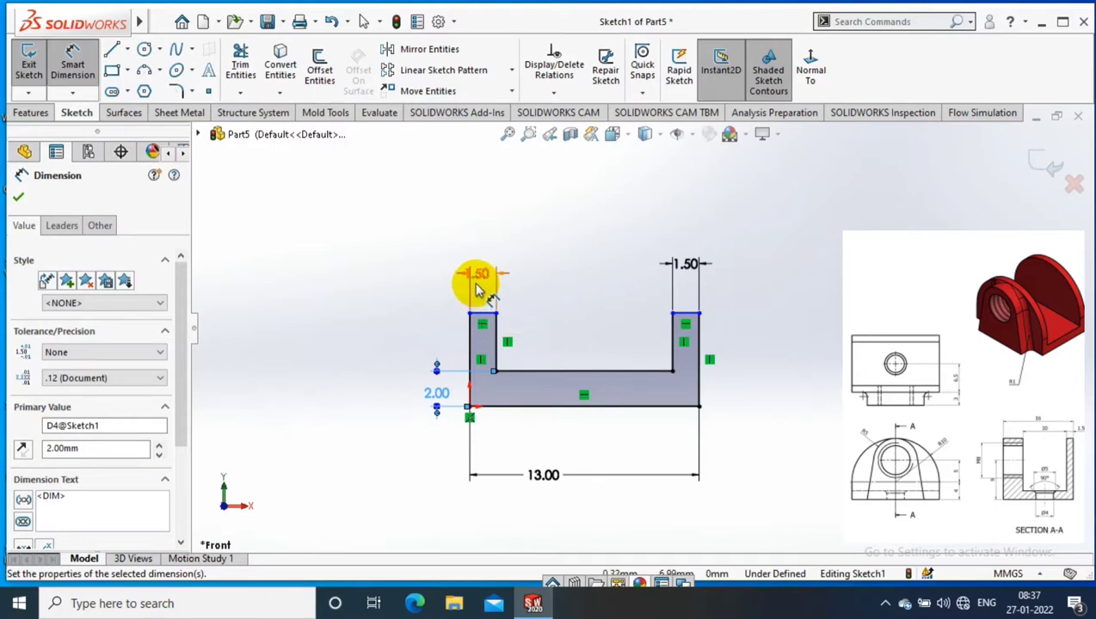
pyautogui.click(699, 340)
pyautogui.click(731, 344)
pyautogui.write('14')
pyautogui.press('Return')
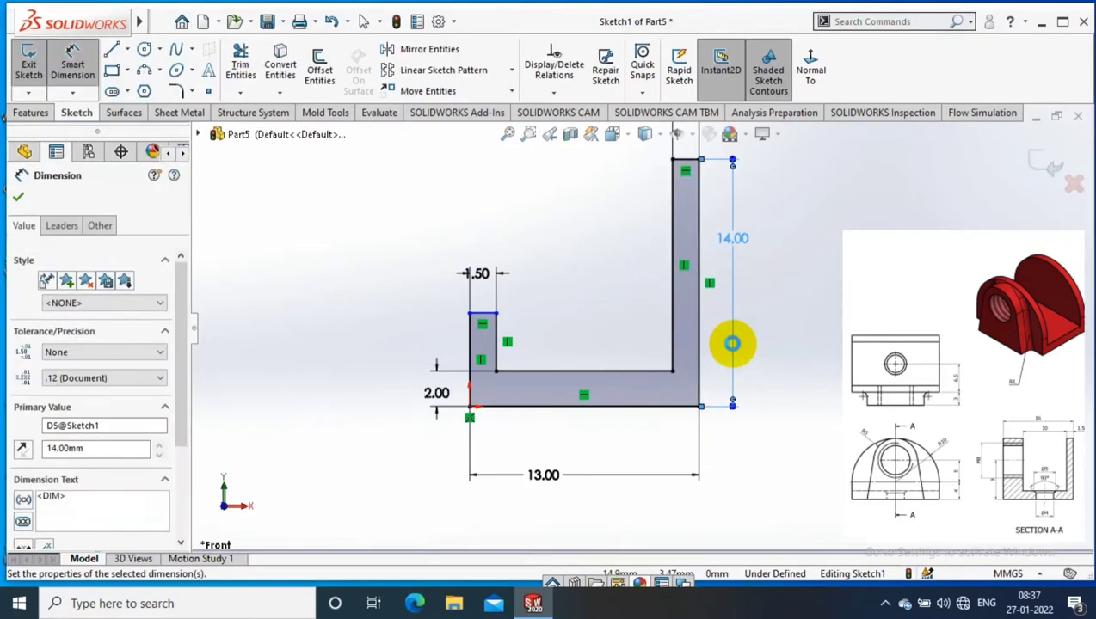
# Make the two wall top lines collinear so both walls are level
pyautogui.press('Escape')
pyautogui.click(685, 160)
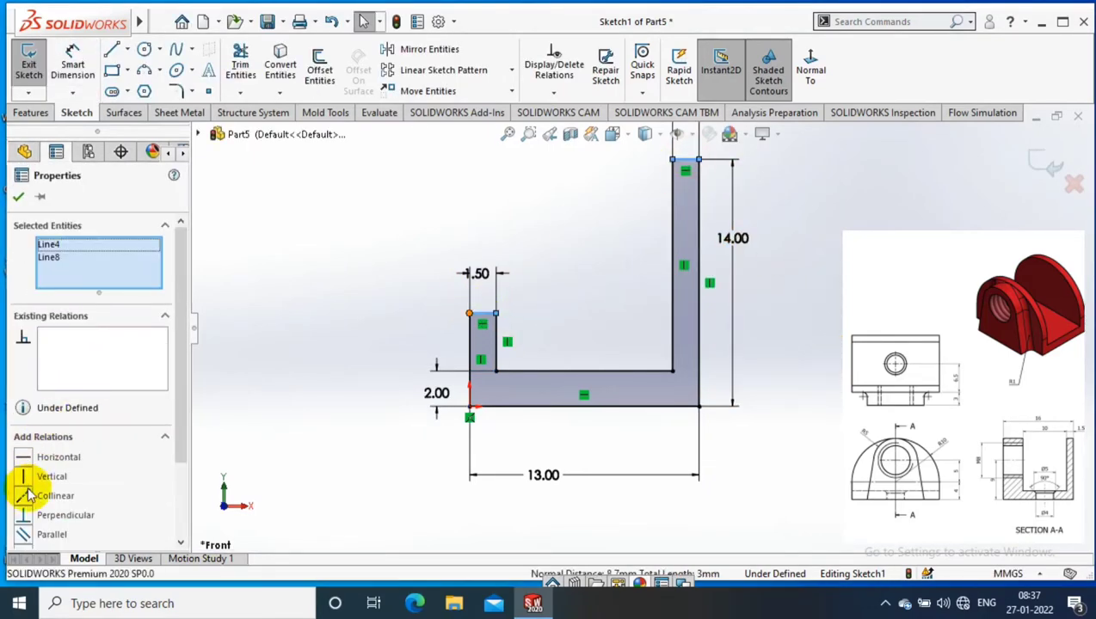
pyautogui.click(28, 495)
pyautogui.click(19, 196)
pyautogui.scroll(1, 801, 259)
pyautogui.scroll(1, 800, 259)
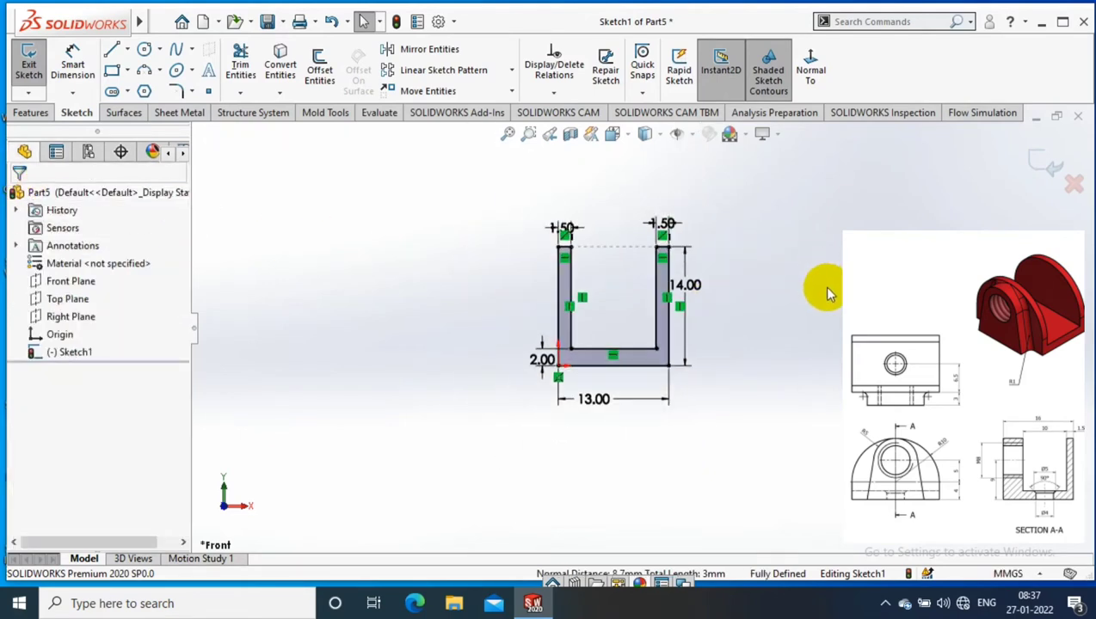
pyautogui.scroll(1, 774, 301)
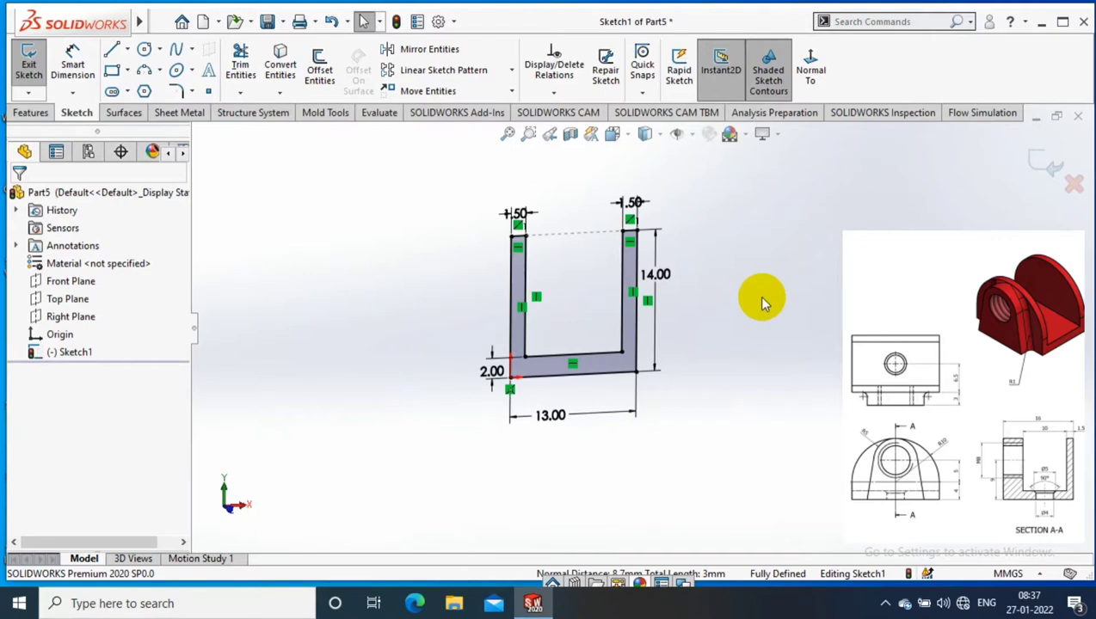
# Extrude the U profile 13 mm using the Mid Plane end condition
pyautogui.click(30, 113)
pyautogui.click(34, 69)
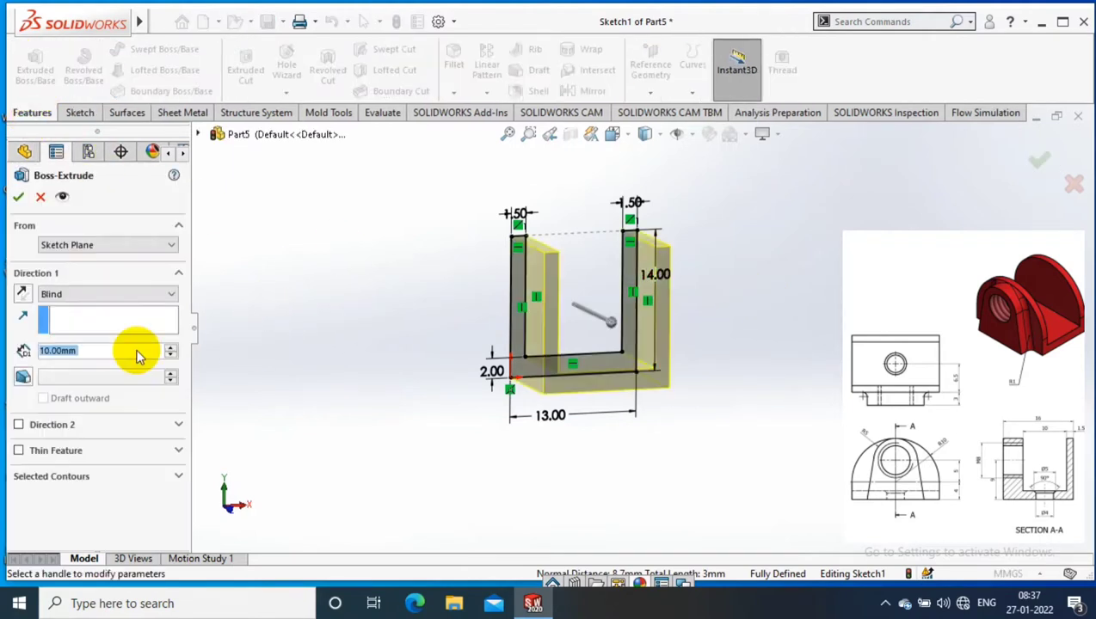
pyautogui.write('13')
pyautogui.click(129, 293)
pyautogui.click(61, 362)
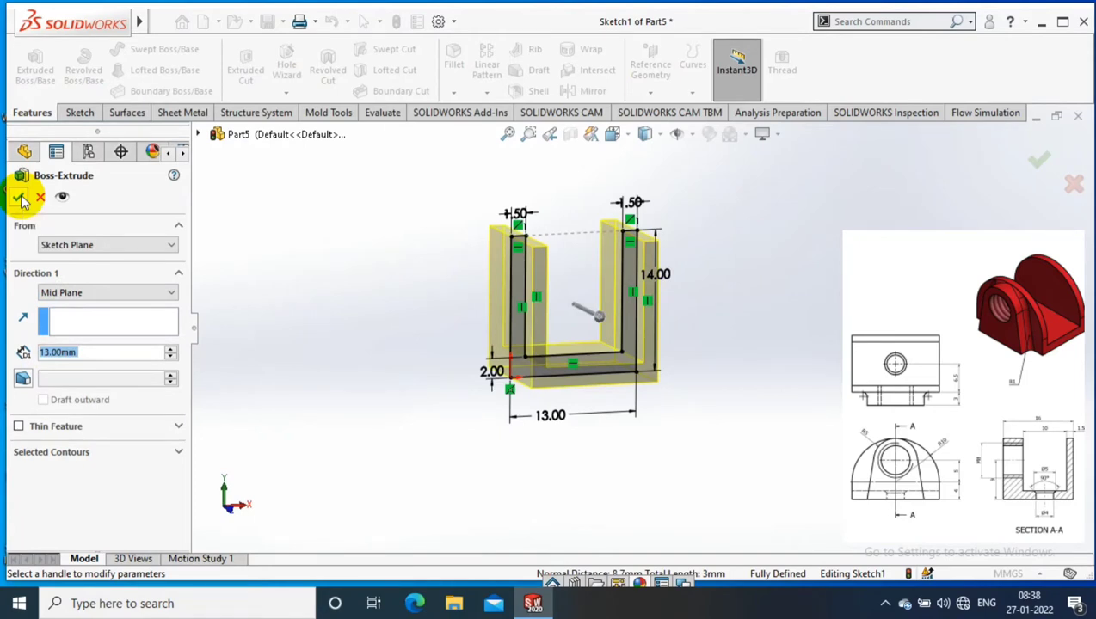
pyautogui.click(19, 197)
pyautogui.click(454, 91)
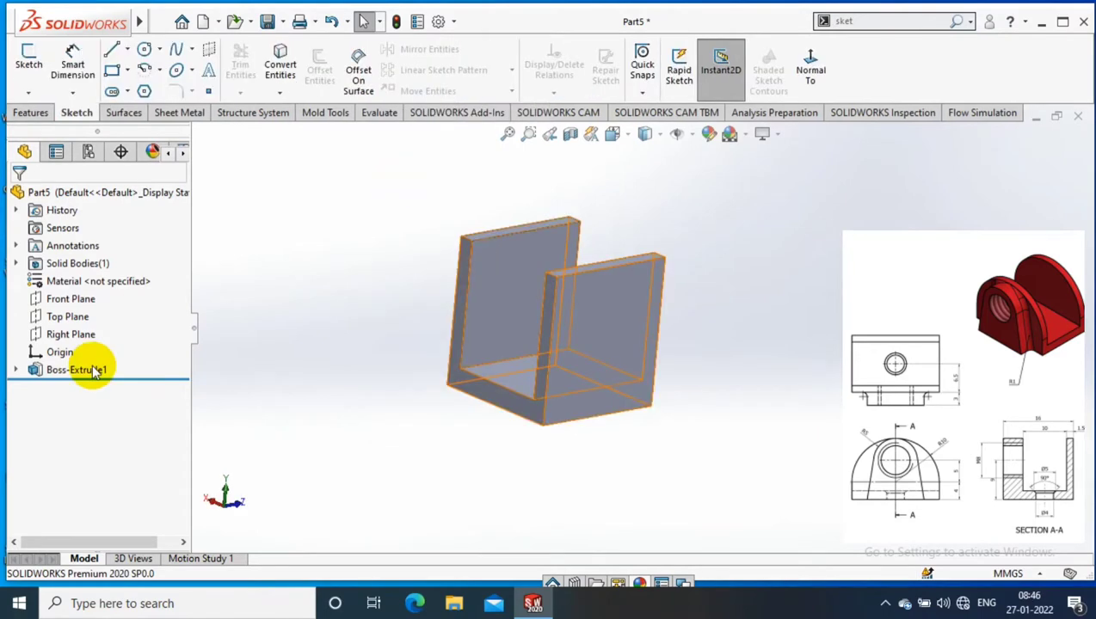
# Edit Boss-Extrude1 to change its mid-plane depth to 20 mm
pyautogui.rightClick(86, 369)
pyautogui.press('Escape')
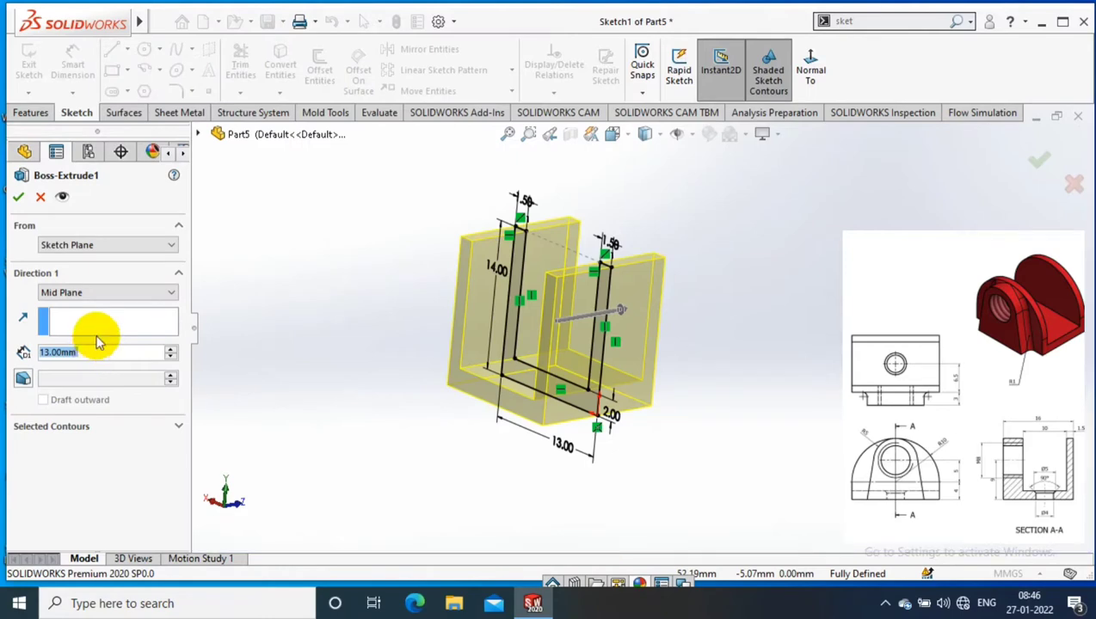
pyautogui.write('20')
pyautogui.press('Return')
pyautogui.click(19, 199)
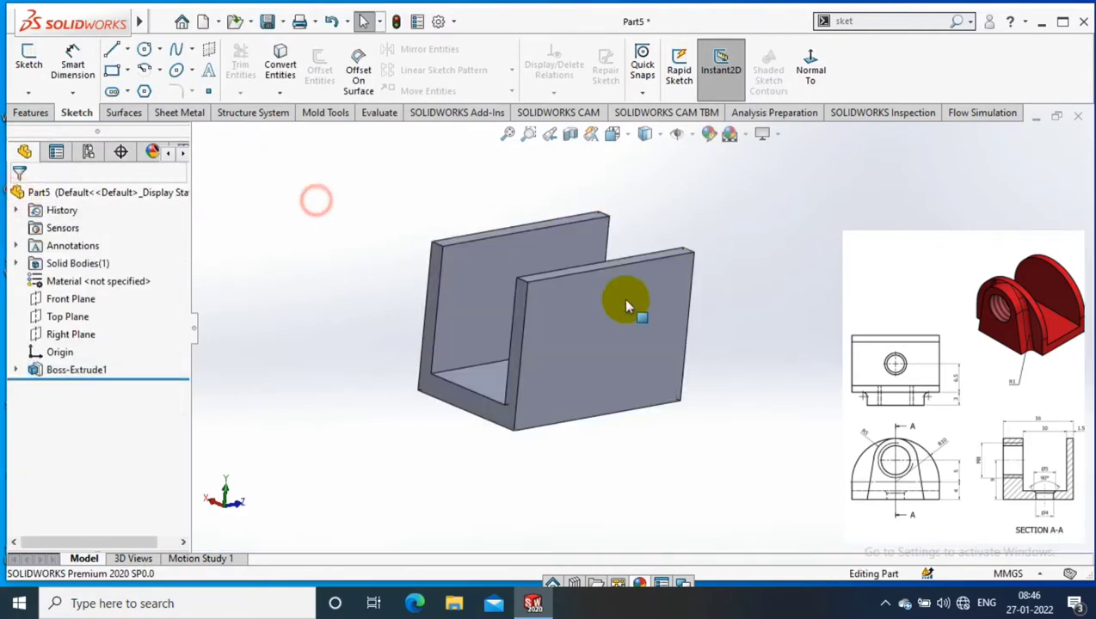
pyautogui.rightClick(624, 299)
# Sketch a 20 mm diameter circle on the wall face, viewed normal to it
pyautogui.hotkey('ctrl', '8')
pyautogui.click(144, 49)
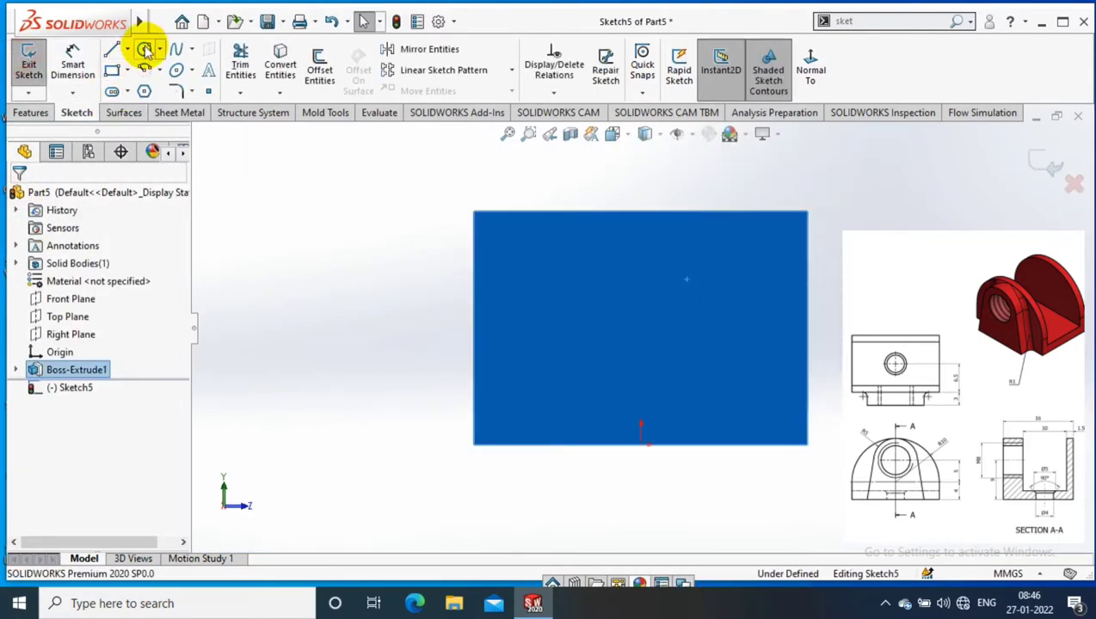
pyautogui.click(645, 335)
pyautogui.click(685, 376)
pyautogui.moveTo(613, 340); pyautogui.dragTo(613, 301, button='right')
pyautogui.click(590, 338)
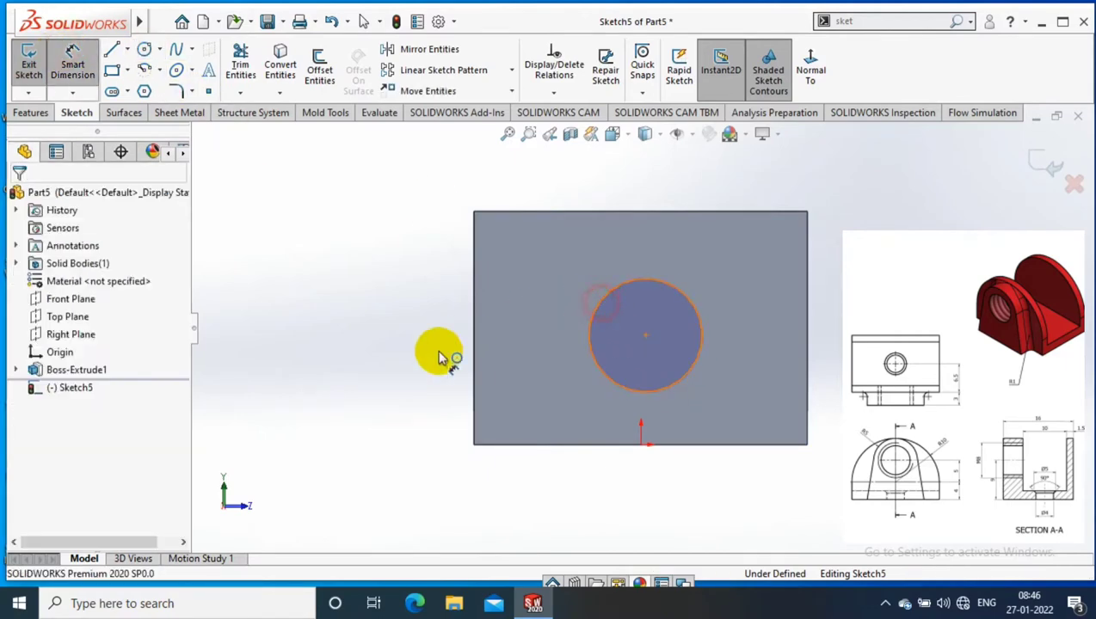
pyautogui.click(428, 353)
pyautogui.write('20')
pyautogui.press('Return')
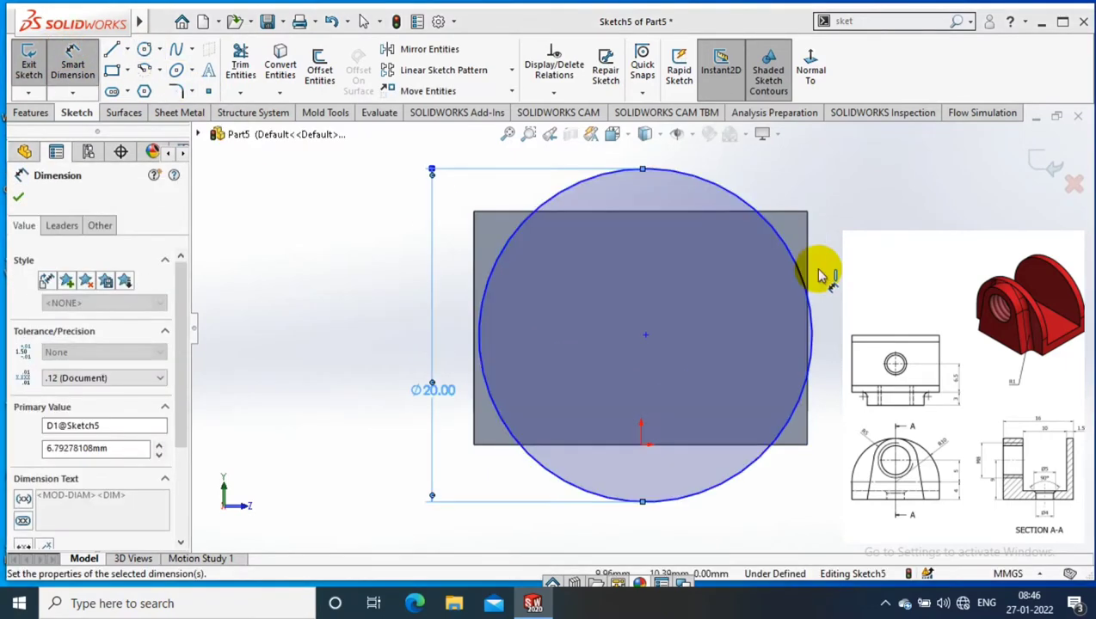
# Make the circle tangent to the face's top and left edges
pyautogui.click(804, 273)
pyautogui.keyDown('ctrl'); pyautogui.click(507, 212); pyautogui.keyUp('ctrl')
pyautogui.click(25, 454)
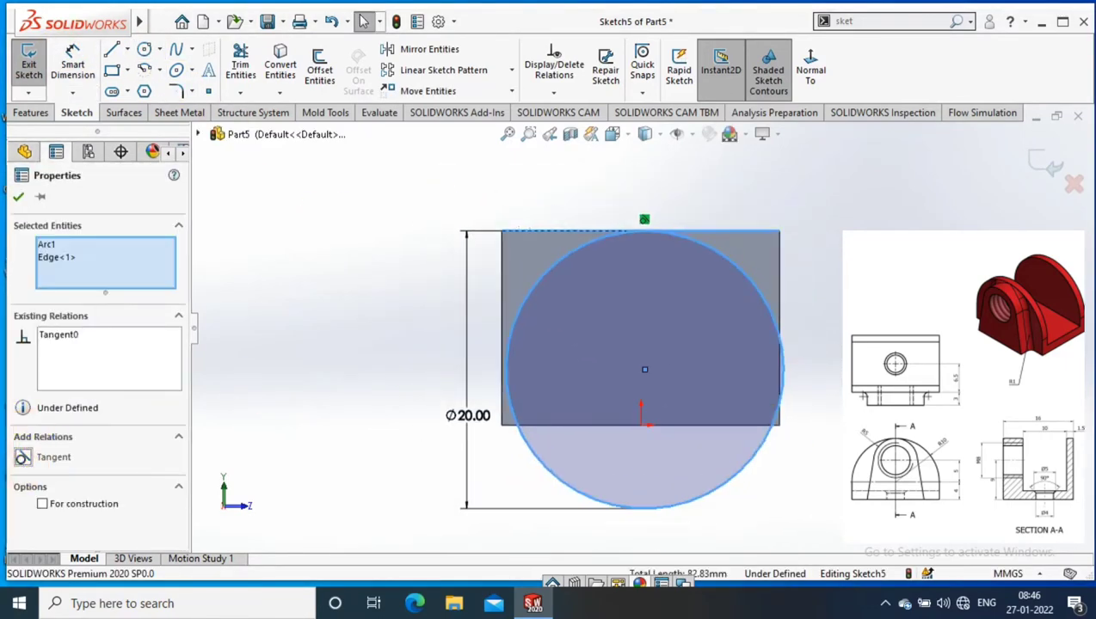
pyautogui.press('Escape')
pyautogui.click(72, 66)
pyautogui.click(644, 370)
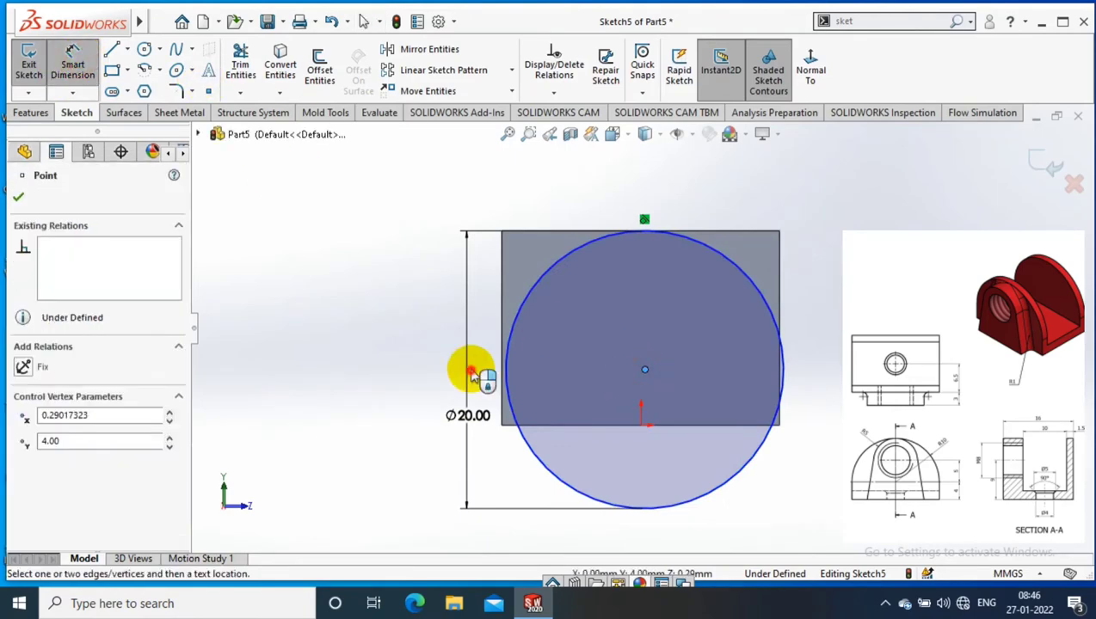
pyautogui.click(472, 371)
pyautogui.press('Escape')
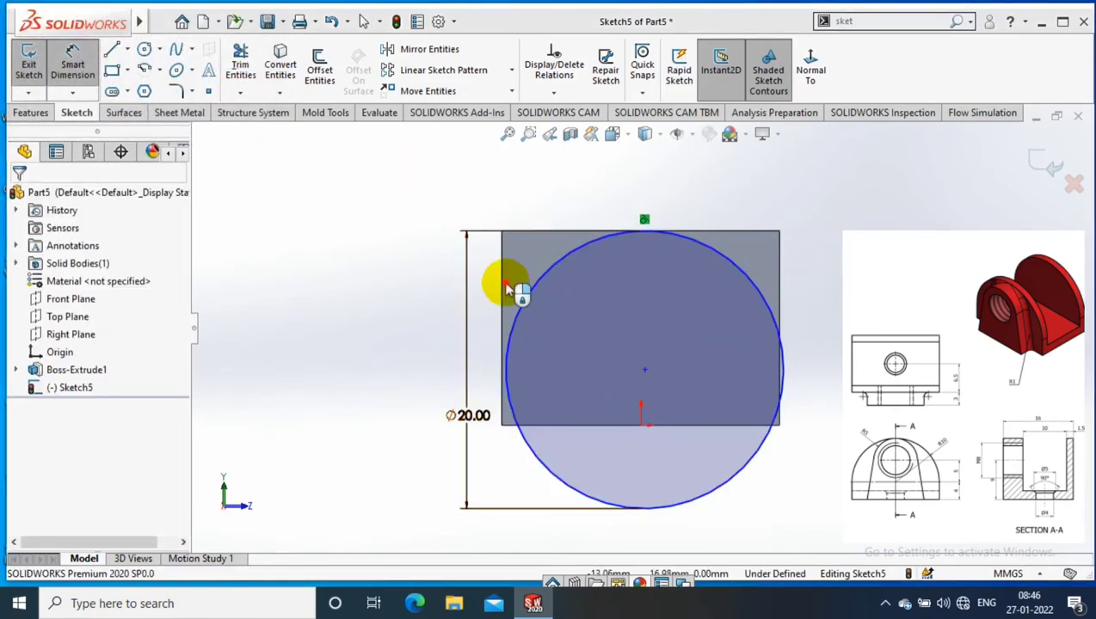
pyautogui.click(508, 290)
pyautogui.press('Escape')
pyautogui.click(499, 312)
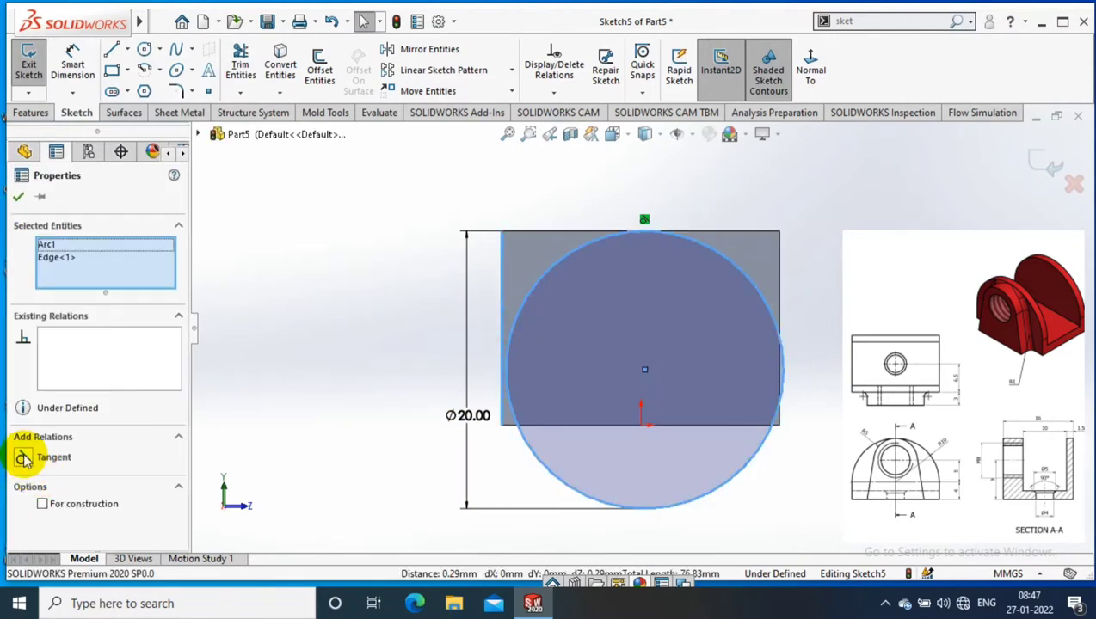
pyautogui.click(24, 455)
pyautogui.click(24, 208)
# Draw lines from the circle's sides up and across above the wall face
pyautogui.click(110, 49)
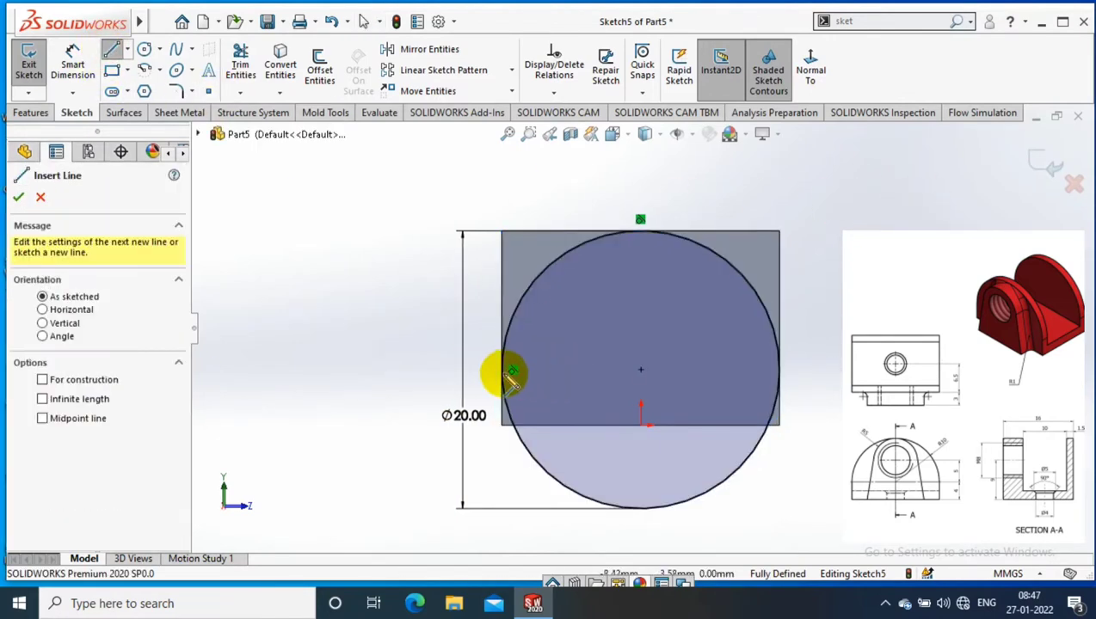
pyautogui.click(502, 370)
pyautogui.click(501, 171)
pyautogui.click(780, 171)
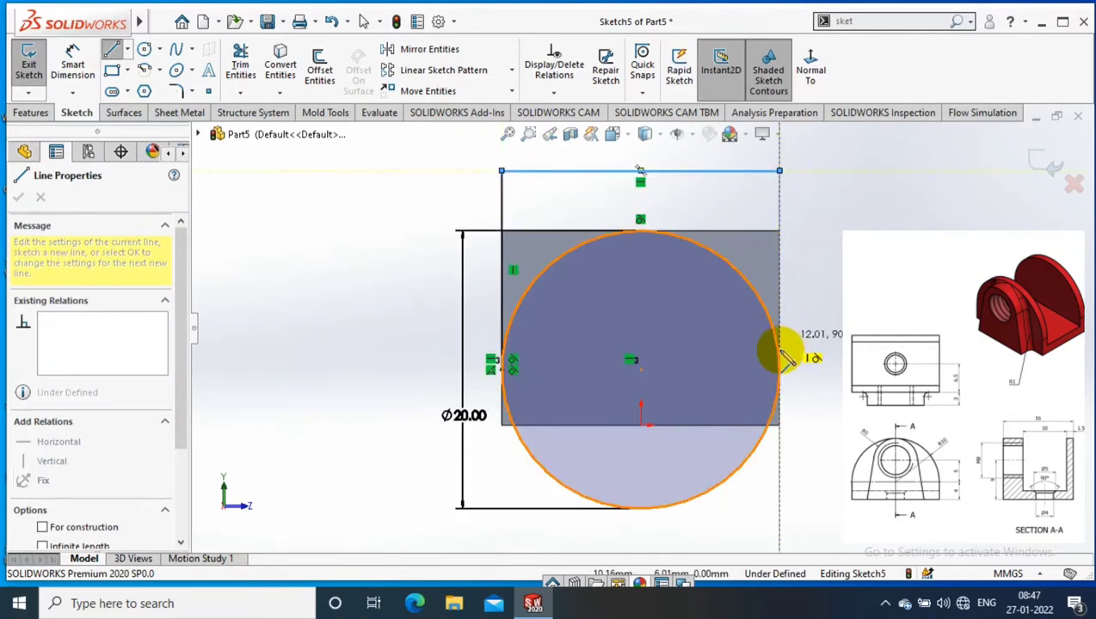
pyautogui.click(781, 370)
pyautogui.press('Escape')
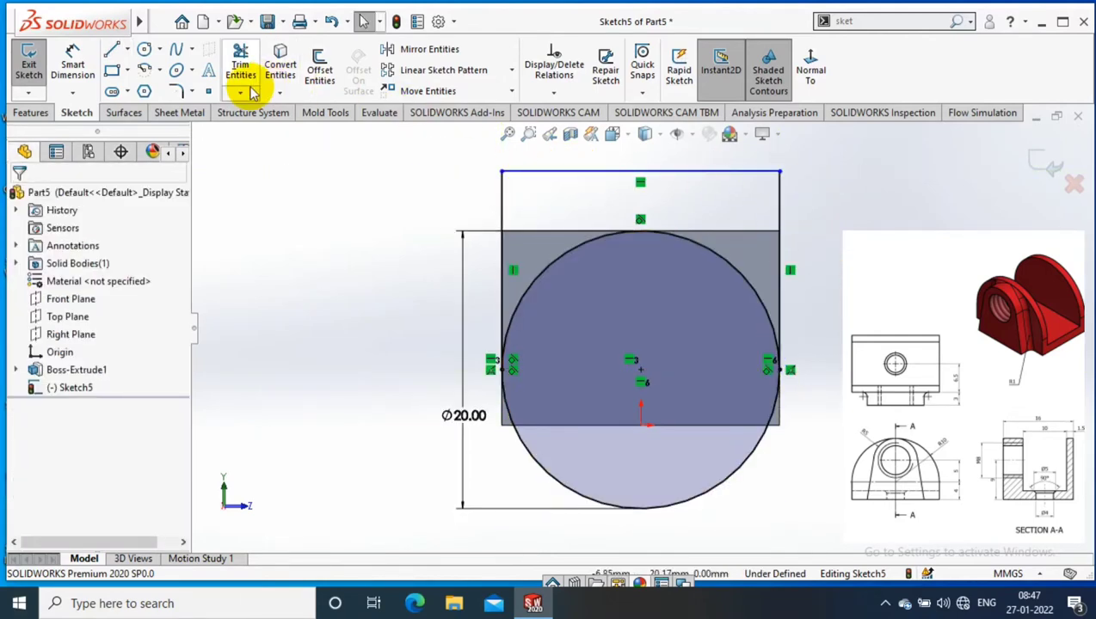
# Trim the sketch and cut-extrude it to give the side walls arched tops
pyautogui.click(241, 86)
pyautogui.click(31, 113)
pyautogui.press('Escape')
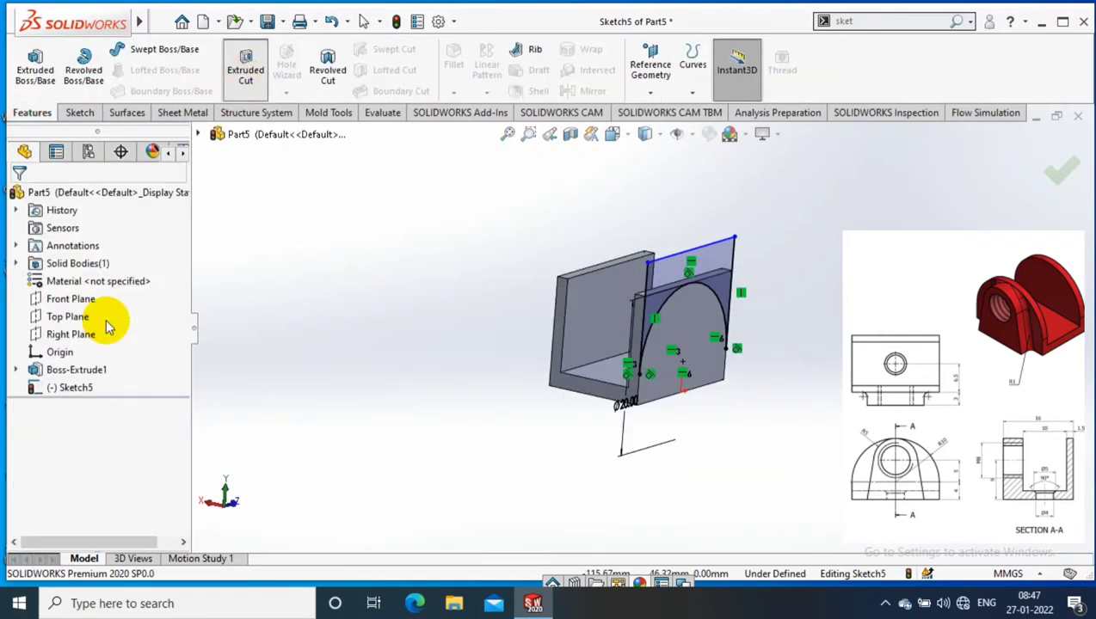
pyautogui.click(245, 69)
pyautogui.press('Return')
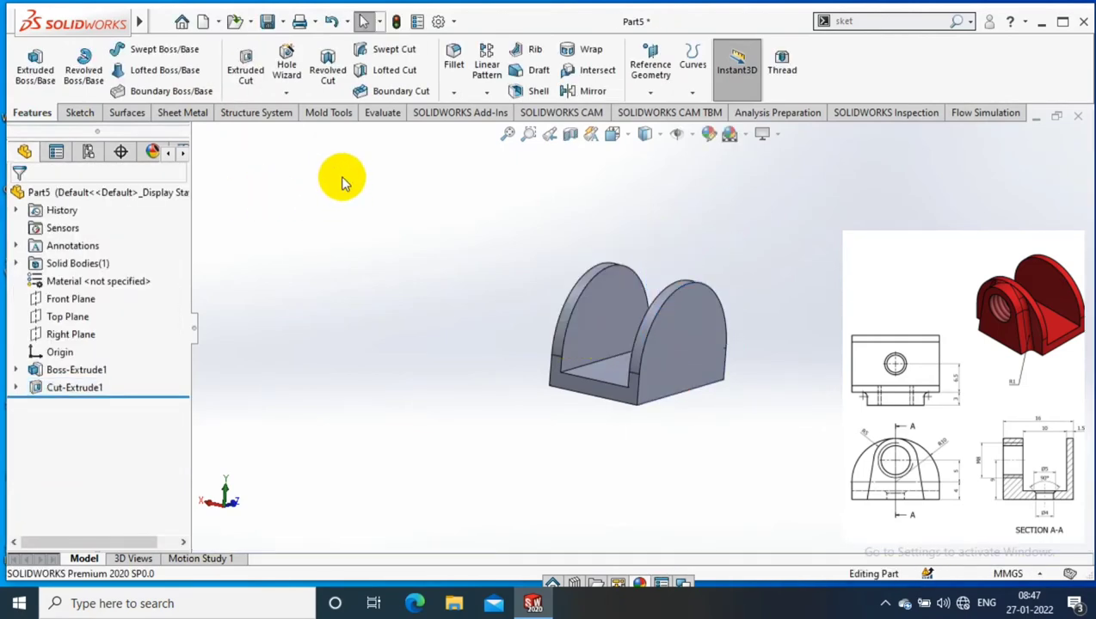
# View the base floor face normal and choose a countersunk Flat Head Screw hole
pyautogui.rightClick(598, 342)
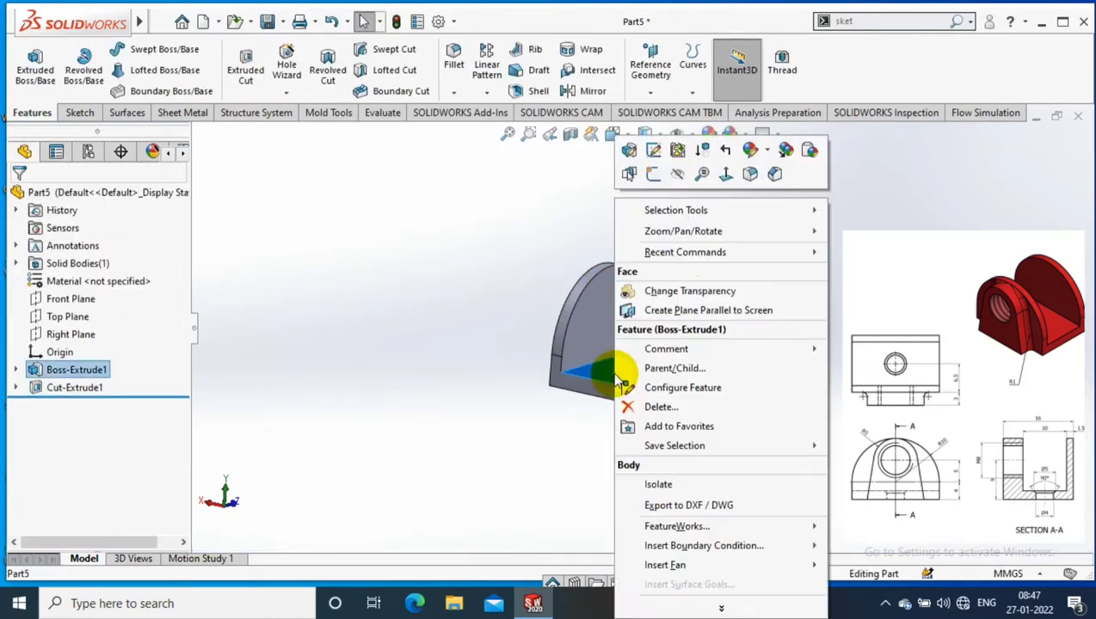
pyautogui.click(726, 175)
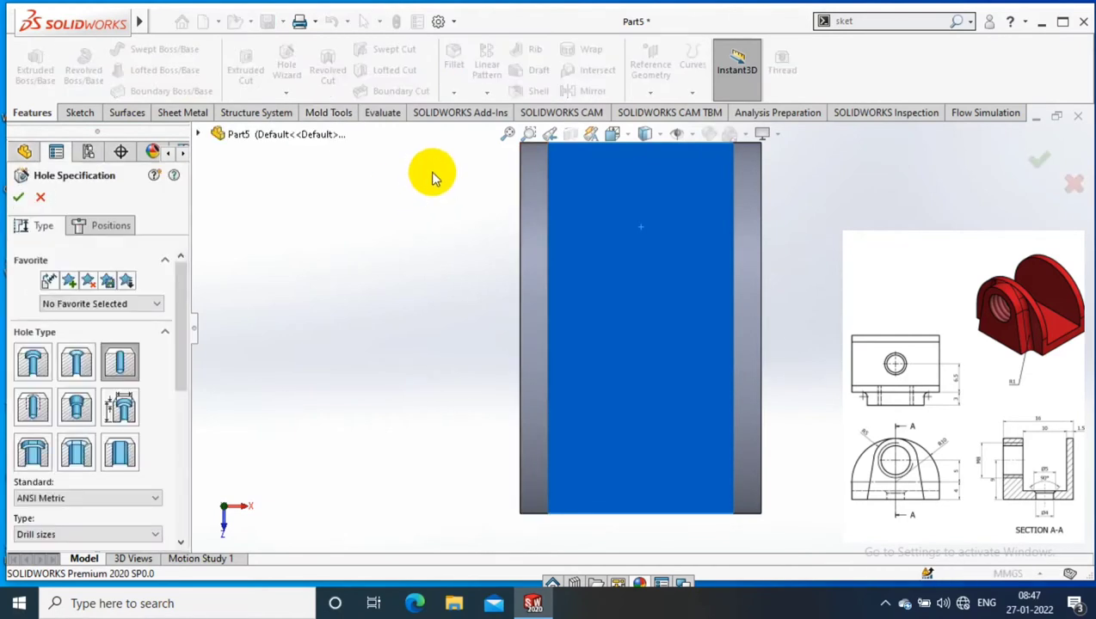
pyautogui.click(76, 362)
pyautogui.moveTo(183, 315); pyautogui.dragTo(182, 430)
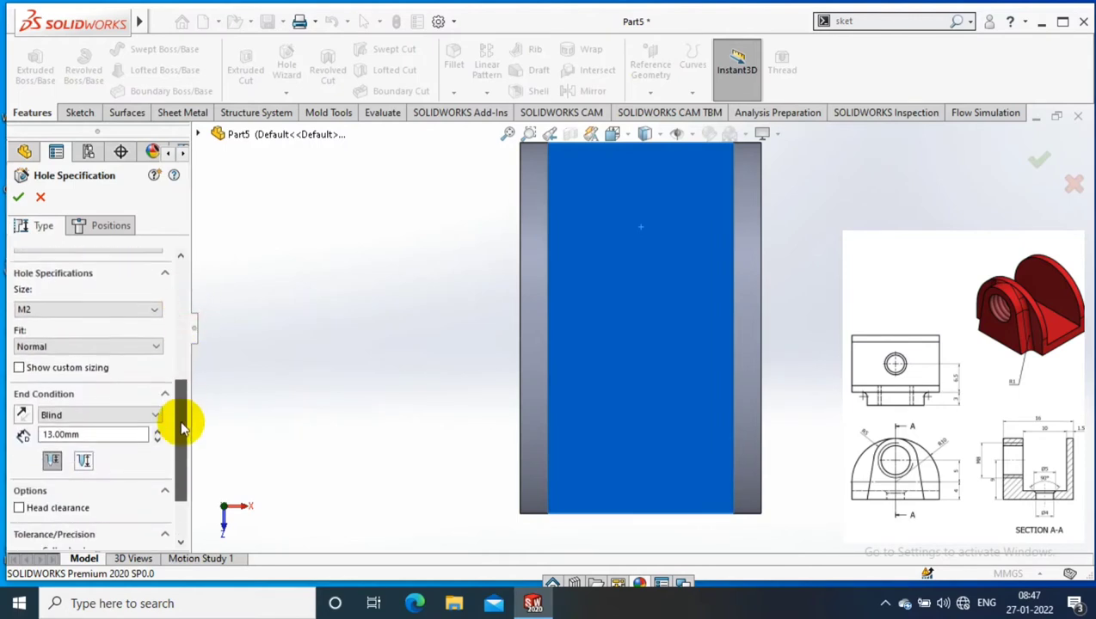
pyautogui.scroll(1, 182, 430)
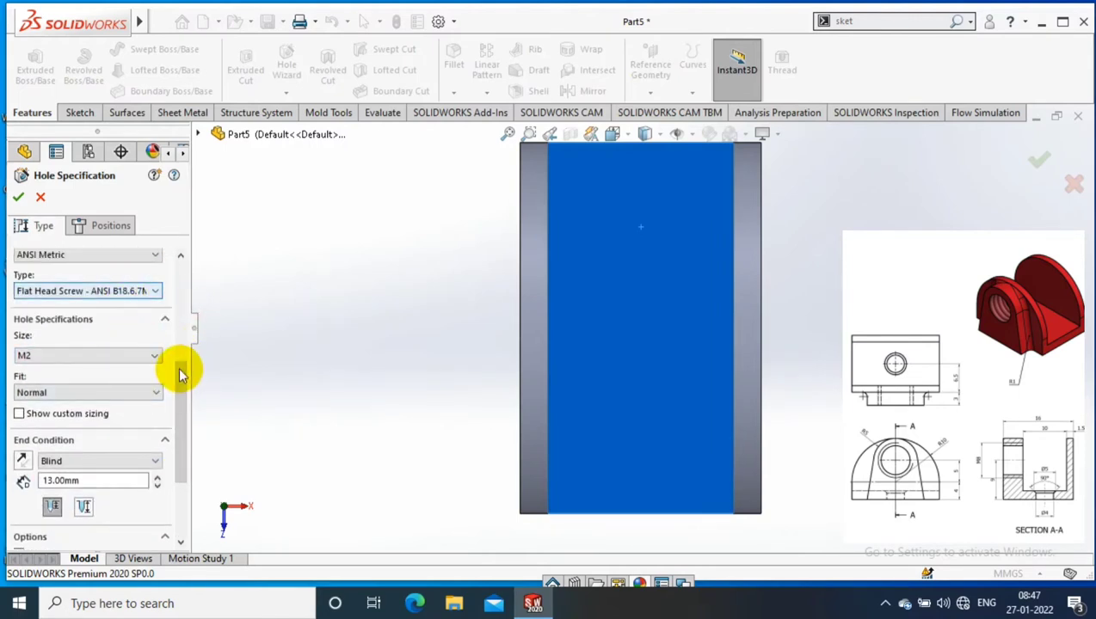
# Custom-size the hole to 4 mm diameter, 5 mm countersink, Through All
pyautogui.click(19, 414)
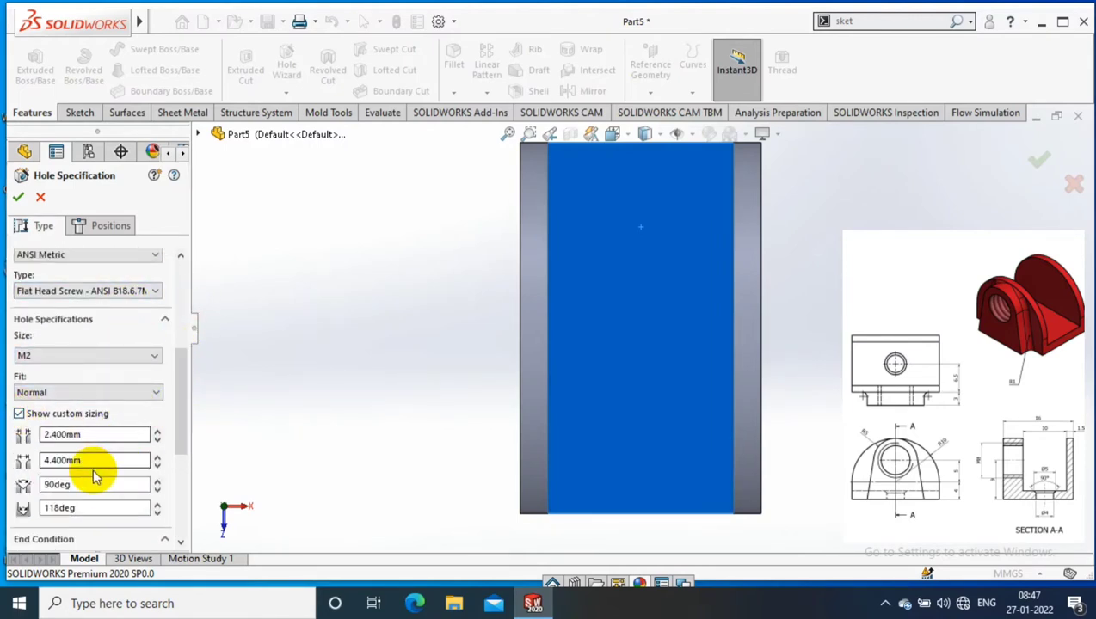
pyautogui.click(96, 434)
pyautogui.write('4')
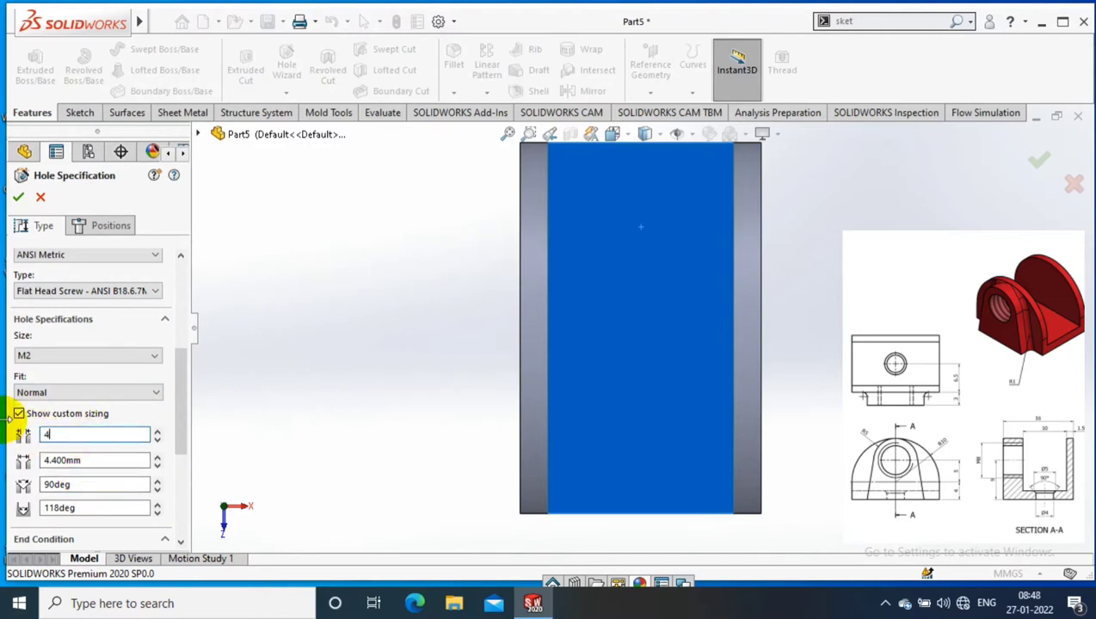
pyautogui.press('Return')
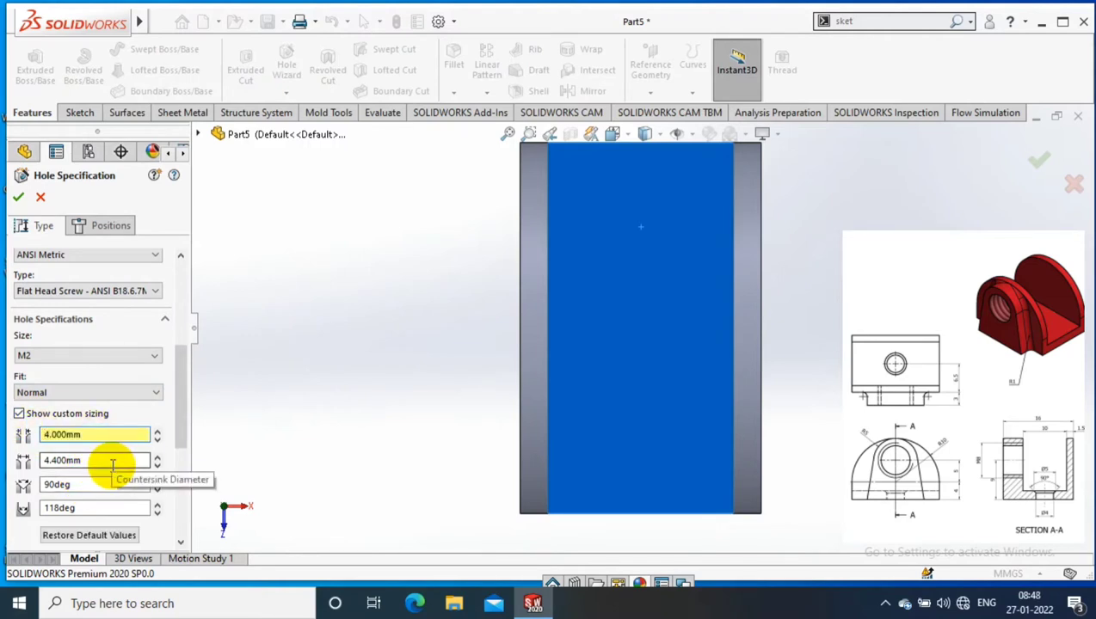
pyautogui.click(93, 460)
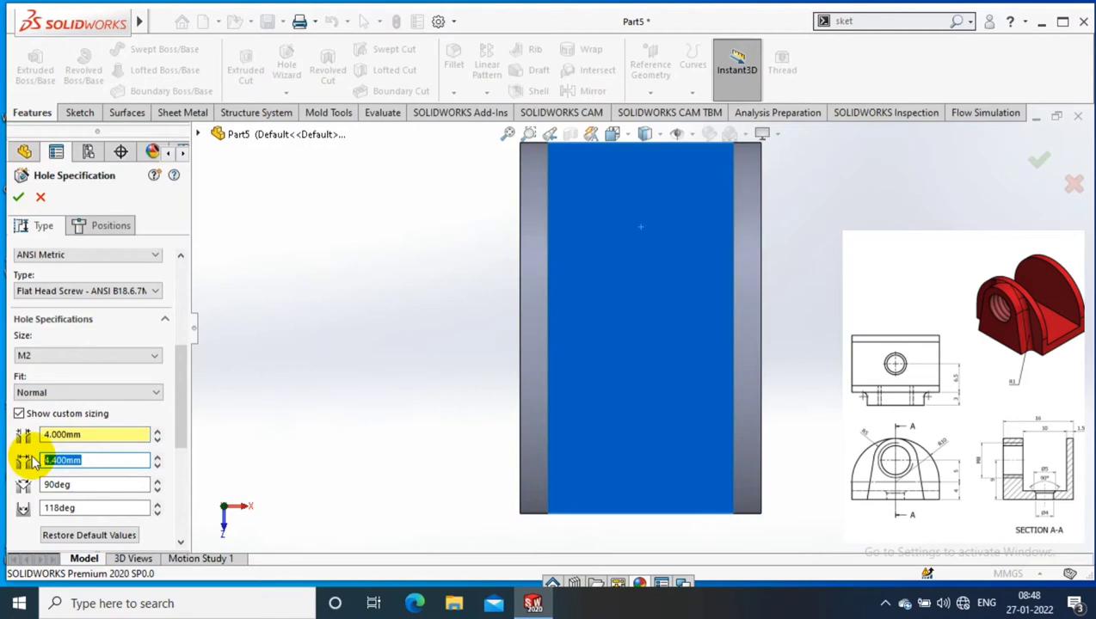
pyautogui.write('5')
pyautogui.press('Return')
pyautogui.scroll(-4, 166, 446)
pyautogui.click(128, 416)
pyautogui.click(98, 435)
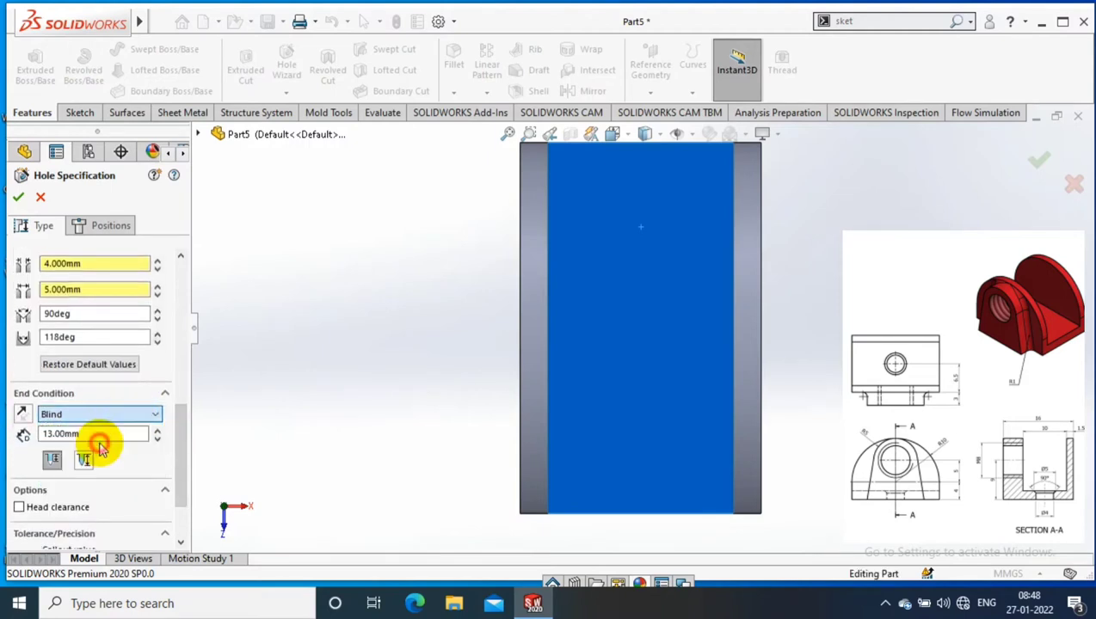
# Position the hole at the centre of the base floor and confirm it
pyautogui.click(111, 226)
pyautogui.click(641, 331)
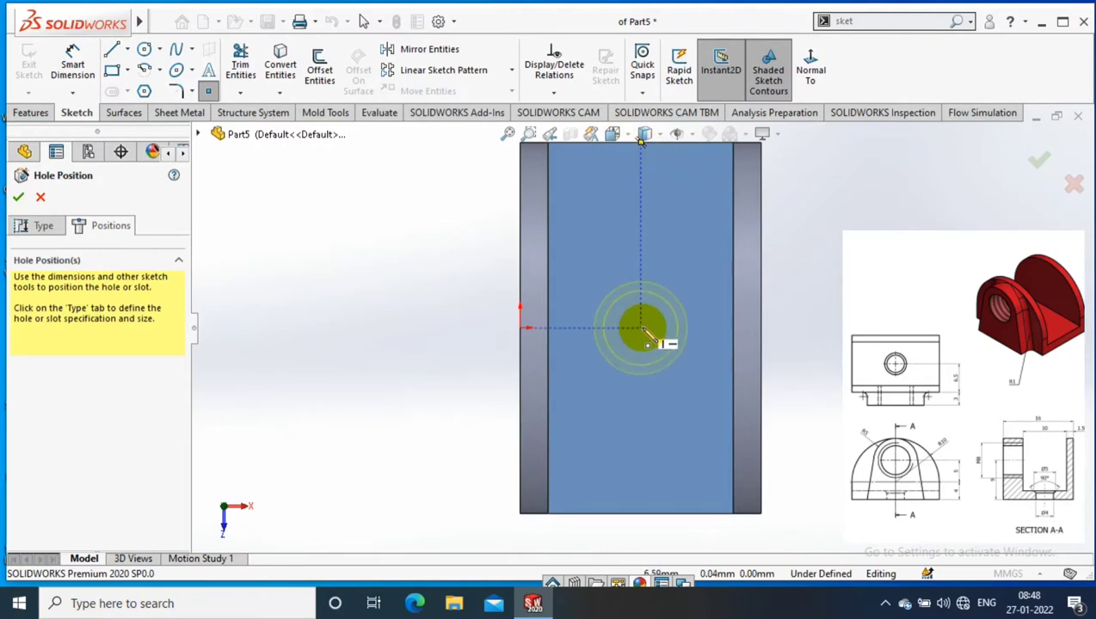
pyautogui.click(644, 331)
pyautogui.click(18, 197)
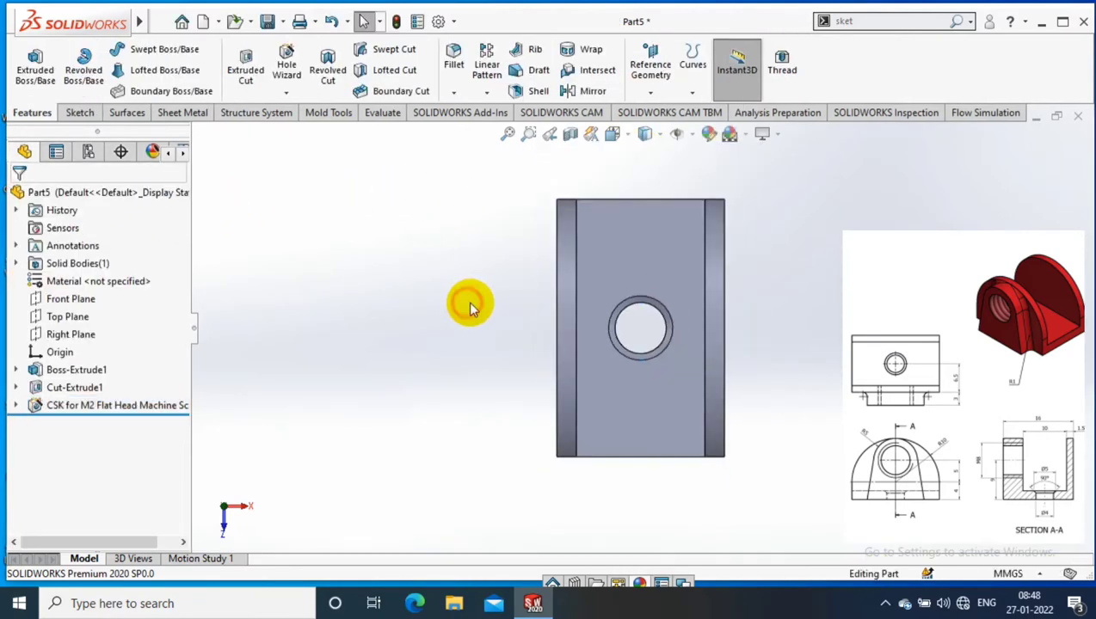
pyautogui.moveTo(470, 310); pyautogui.dragTo(464, 159, button='middle')
# Start a sketch on the left side wall face, viewed normal, and draw a circle
pyautogui.moveTo(526, 264); pyautogui.dragTo(551, 269, button='middle')
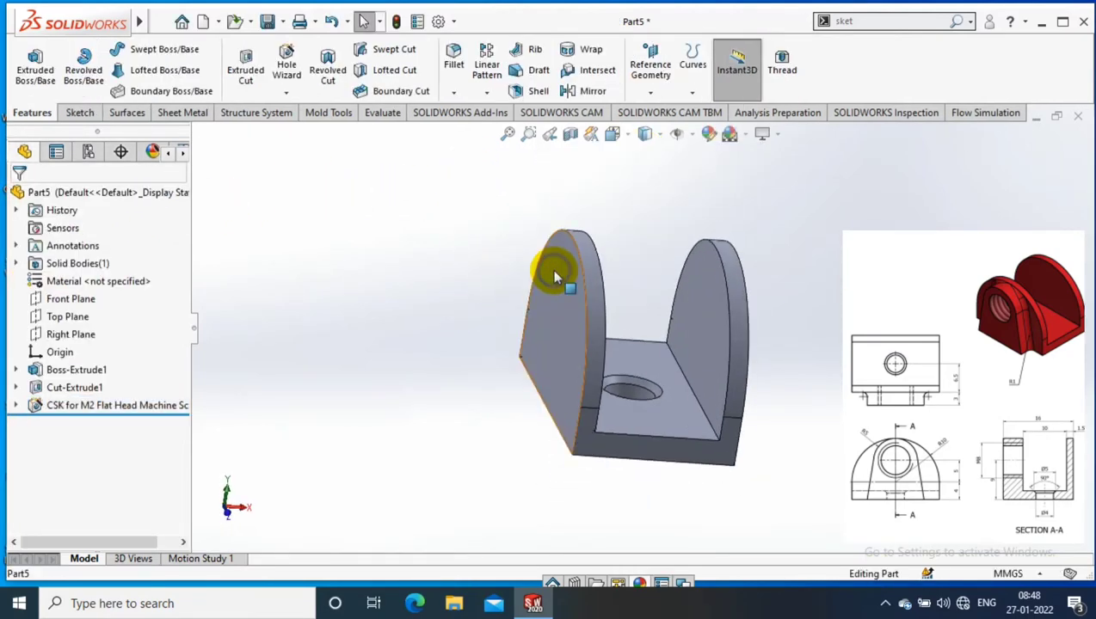
pyautogui.click(555, 276)
pyautogui.click(660, 177)
pyautogui.click(76, 112)
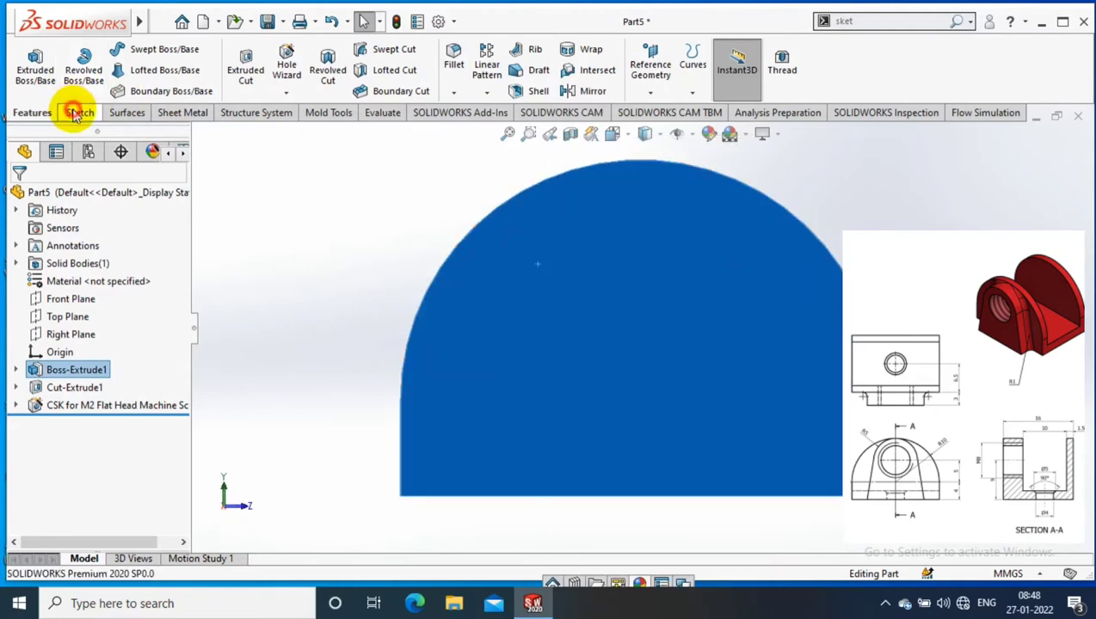
pyautogui.click(144, 50)
pyautogui.click(147, 57)
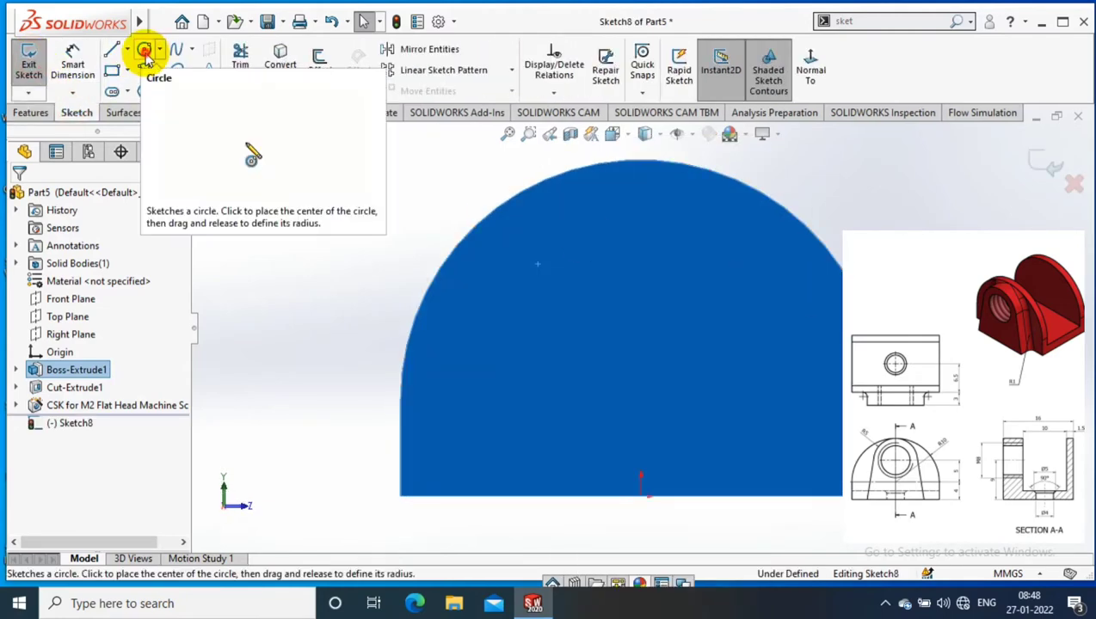
pyautogui.moveTo(641, 301); pyautogui.dragTo(686, 301)
pyautogui.click(209, 127)
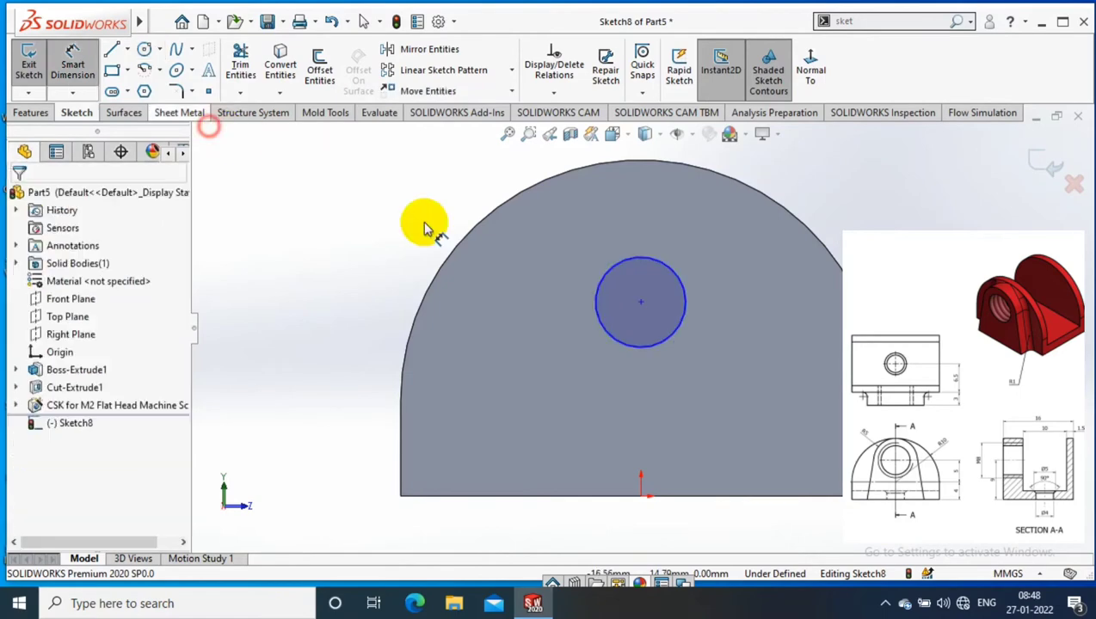
# Dimension the circle to Ø7 mm, centred 9 mm above the origin
pyautogui.moveTo(602, 335); pyautogui.dragTo(558, 344)
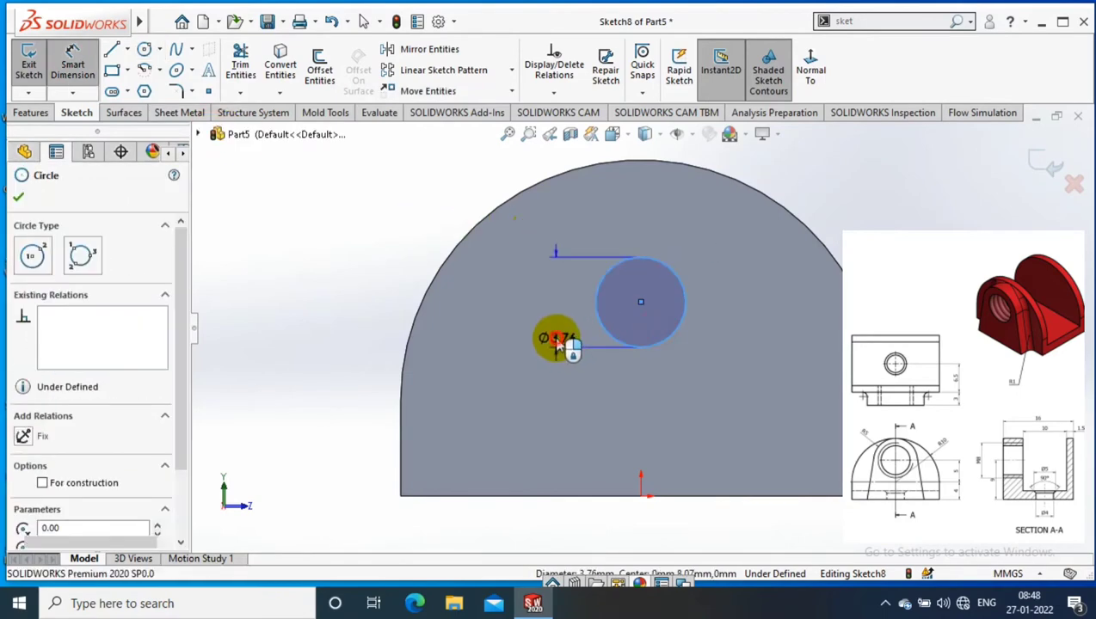
pyautogui.click(556, 340)
pyautogui.write('7')
pyautogui.press('Return')
pyautogui.click(641, 301)
pyautogui.click(641, 496)
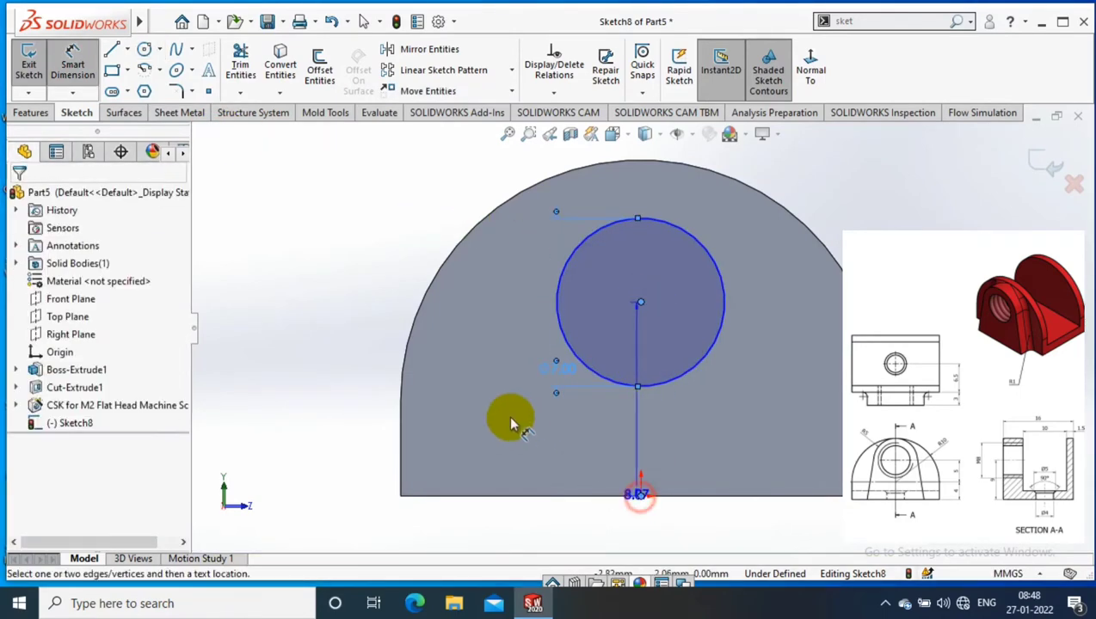
pyautogui.click(469, 405)
pyautogui.write('9')
pyautogui.press('Return')
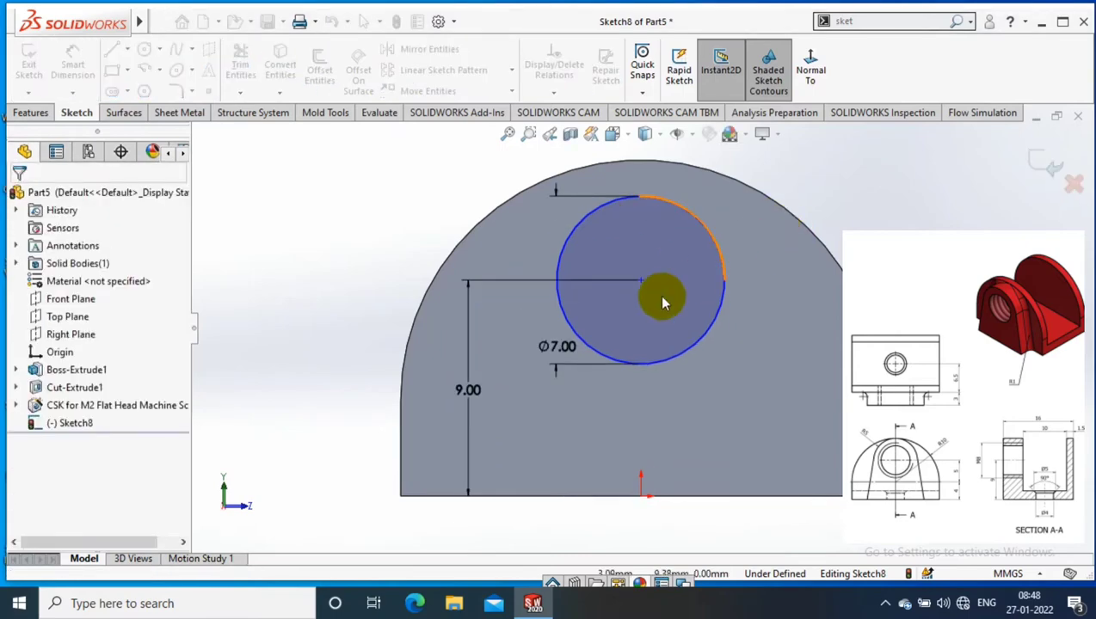
pyautogui.press('Escape')
# Add a Vertical relation between the circle centre and origin, cancelling an attempted extruded cut
pyautogui.keyDown('ctrl'); pyautogui.click(641, 283); pyautogui.keyUp('ctrl')
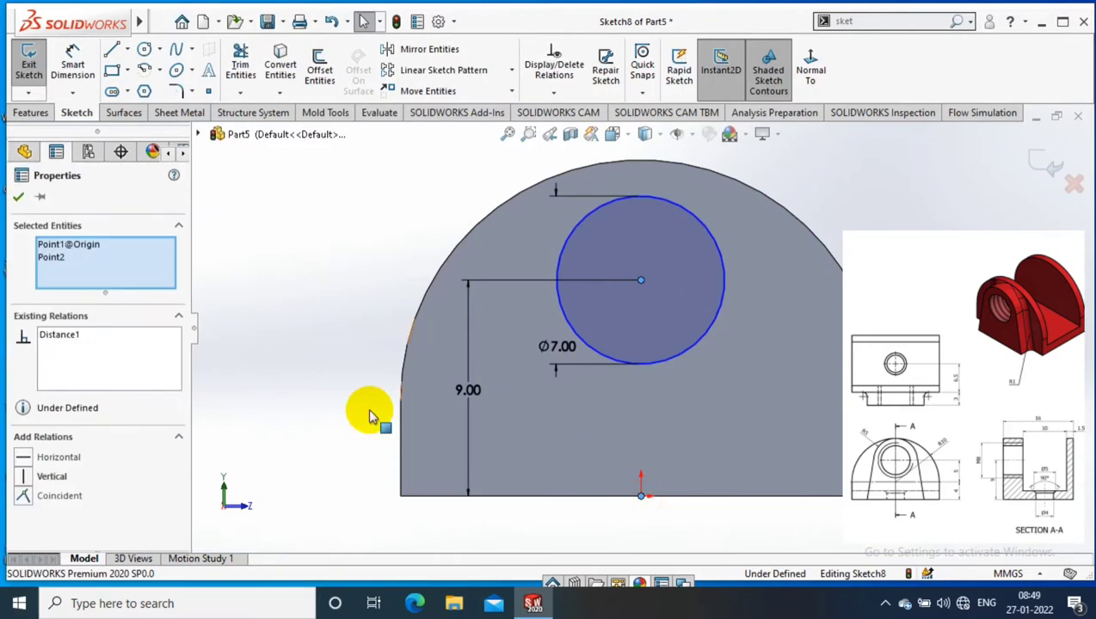
pyautogui.click(24, 475)
pyautogui.click(39, 116)
pyautogui.click(241, 69)
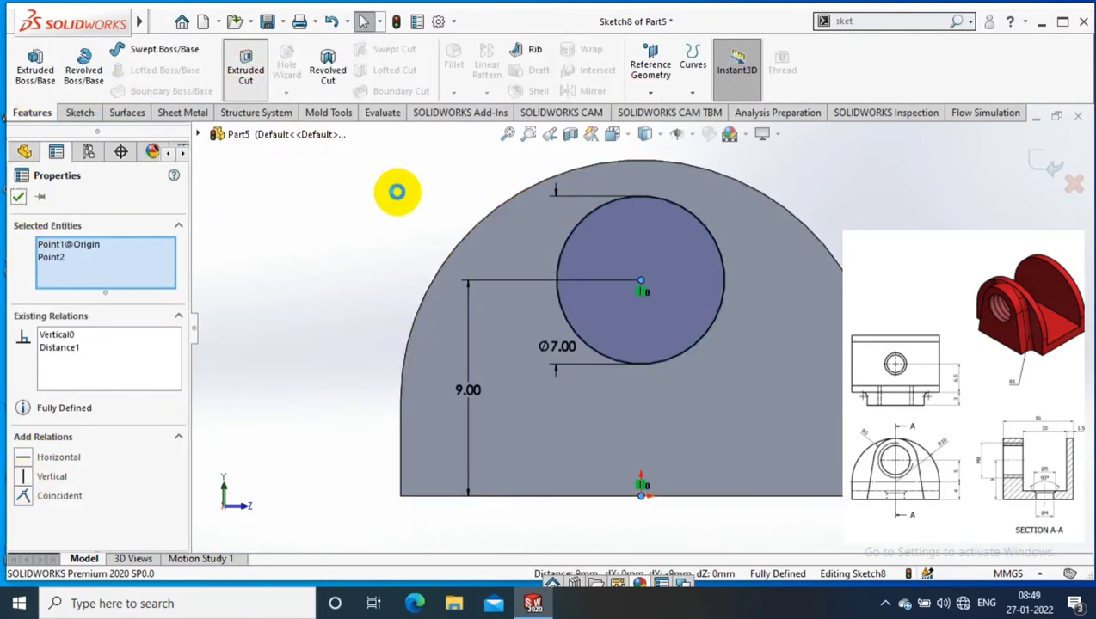
pyautogui.click(40, 196)
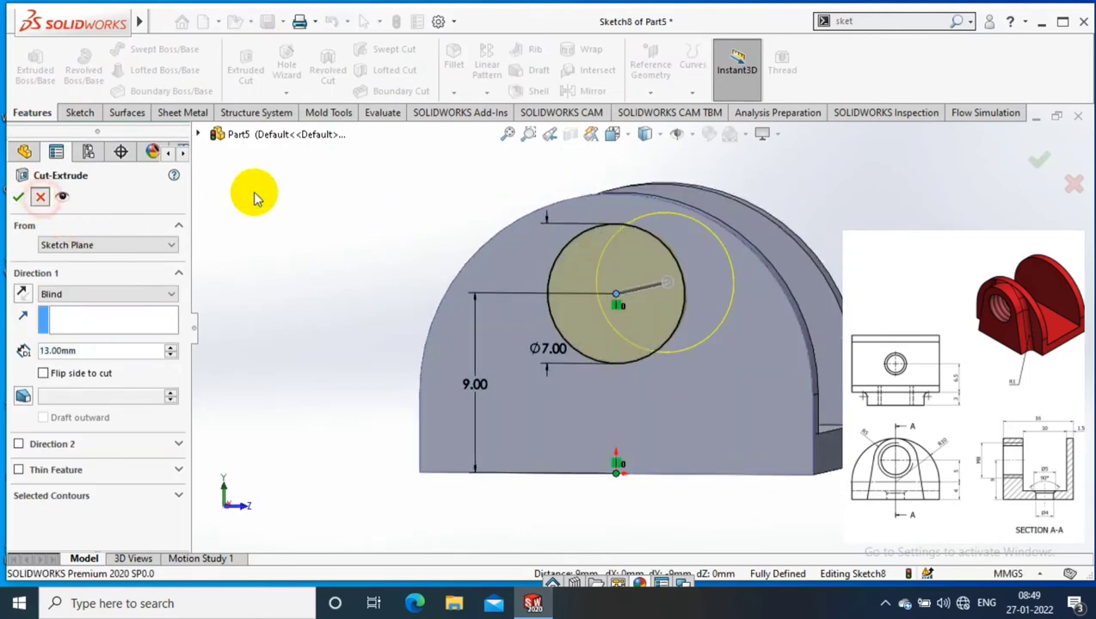
pyautogui.click(80, 113)
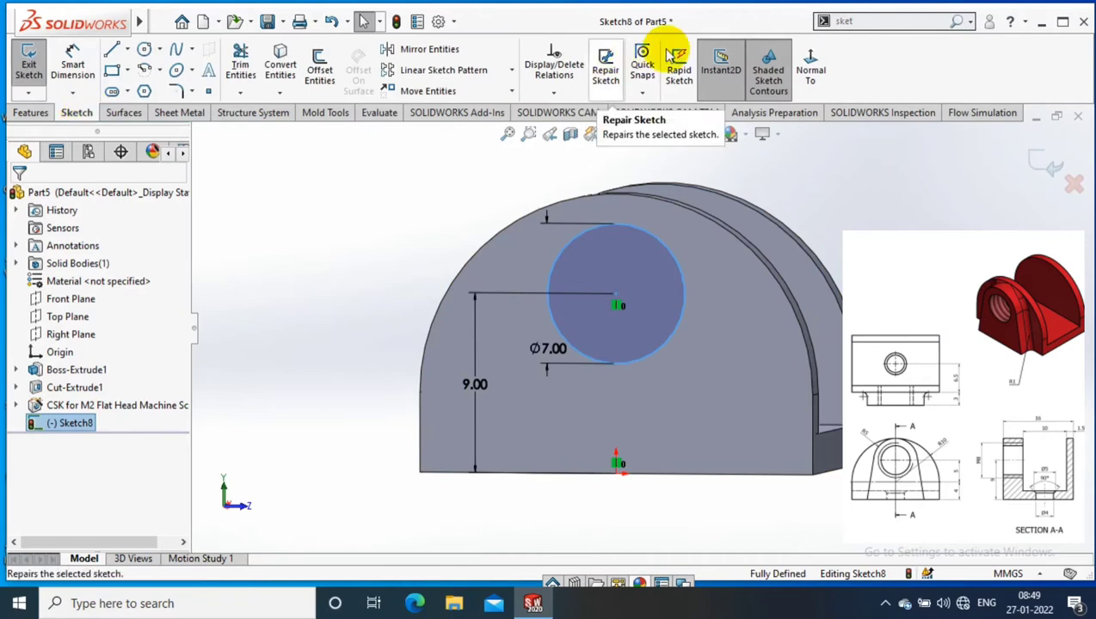
pyautogui.click(812, 66)
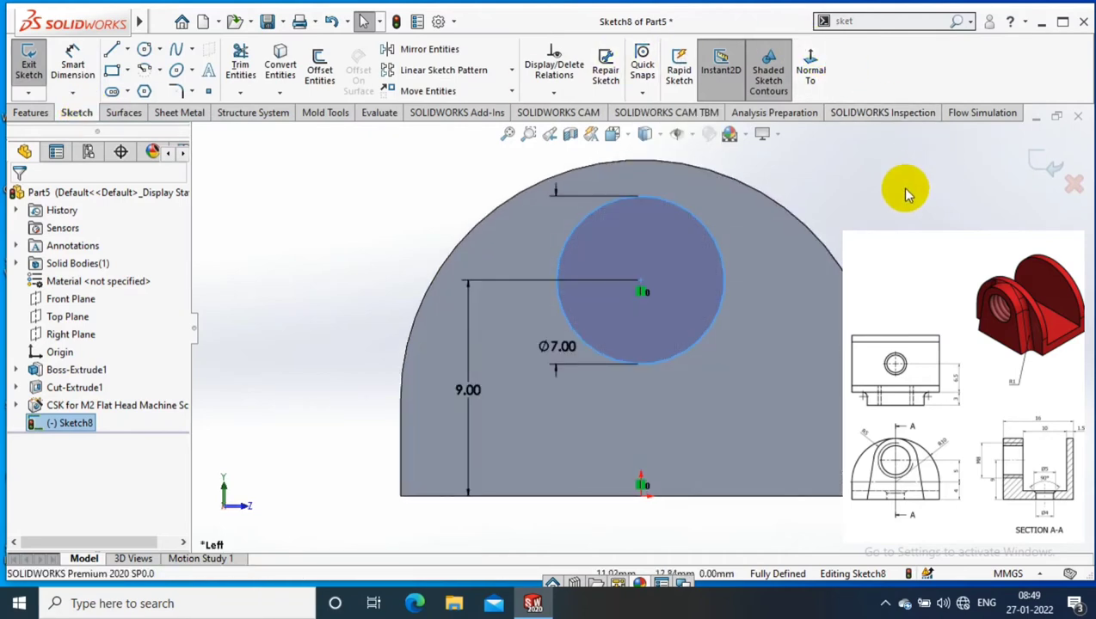
# Draw a concentric outer circle and dimension it to Ø10 mm
pyautogui.click(159, 49)
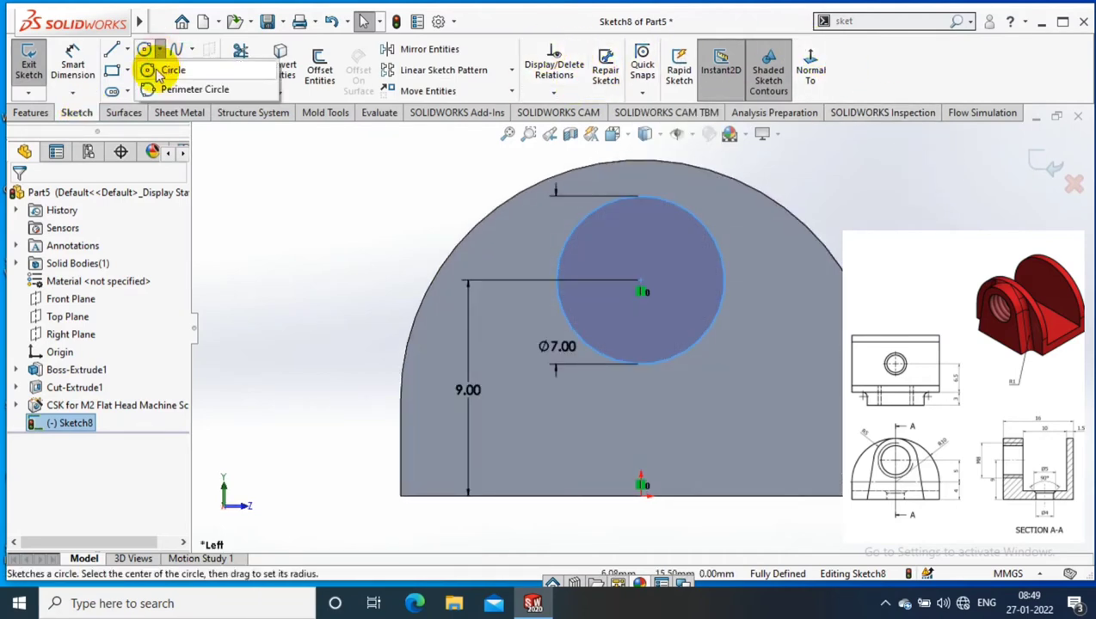
pyautogui.click(168, 70)
pyautogui.click(641, 291)
pyautogui.click(707, 385)
pyautogui.press('Escape')
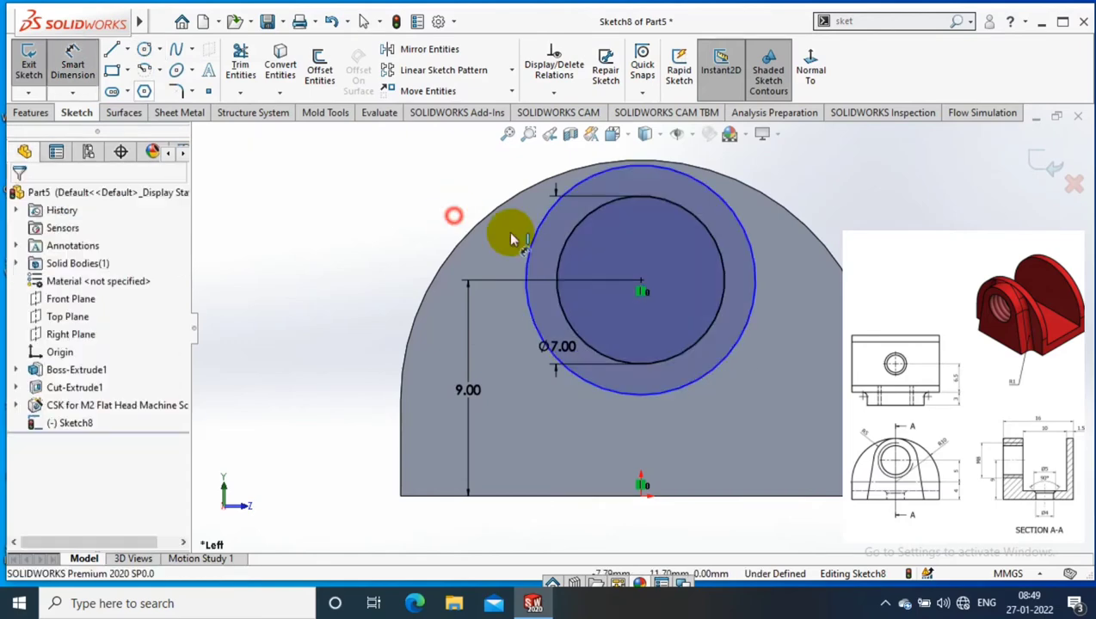
pyautogui.click(528, 231)
pyautogui.click(399, 224)
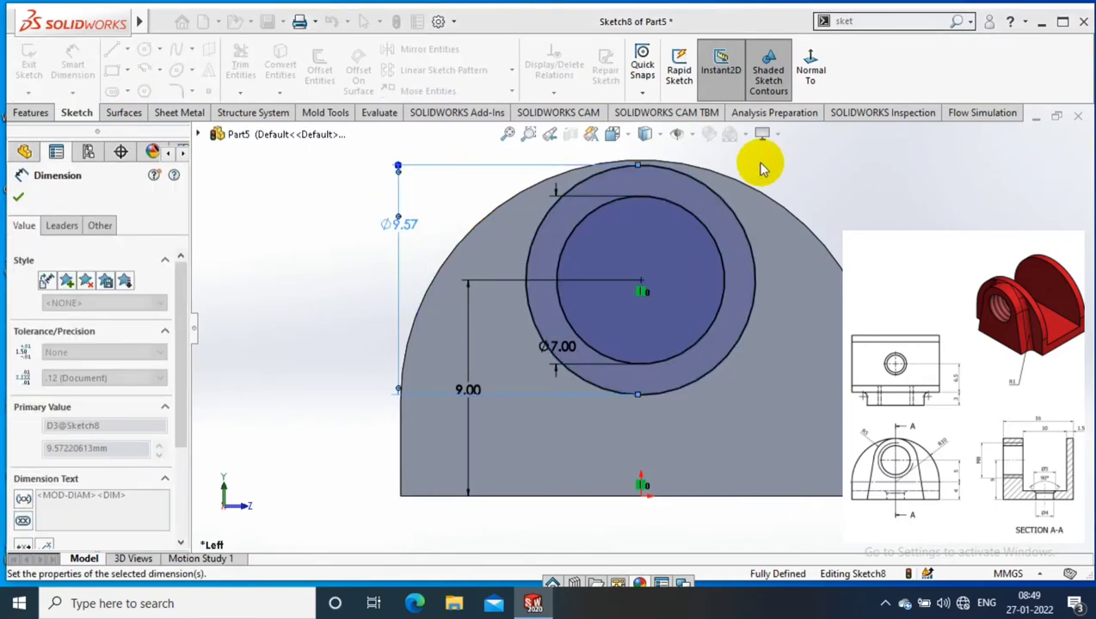
pyautogui.write('10')
pyautogui.press('Return')
# Draw a slanted line from the outer circle to the base edge, plus a vertical centerline from the circle centre
pyautogui.click(110, 53)
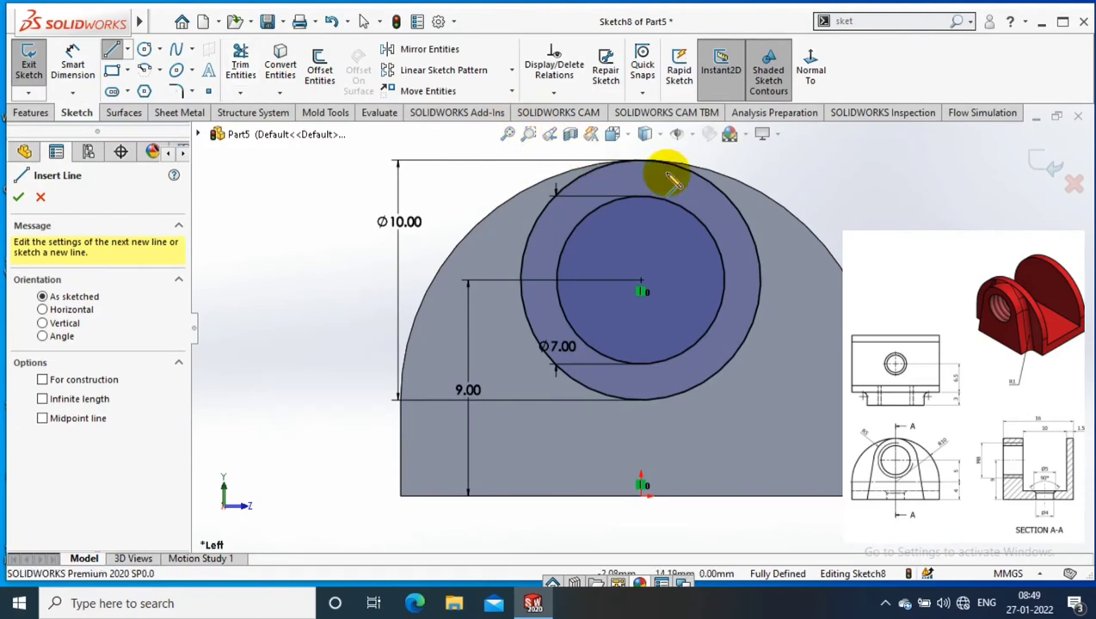
pyautogui.click(789, 487)
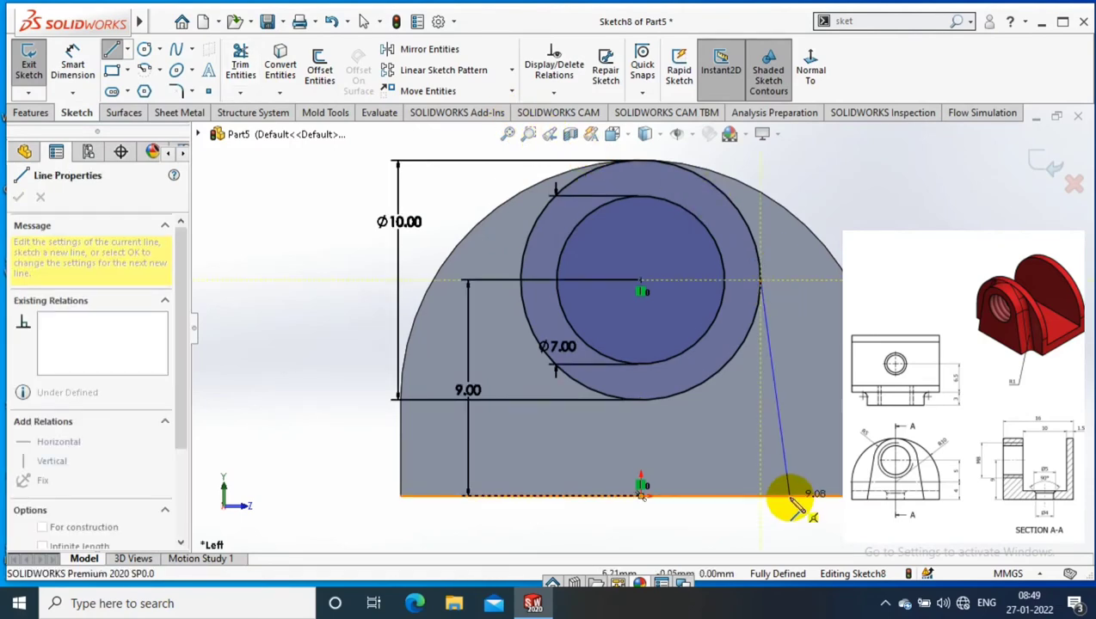
pyautogui.press('Escape')
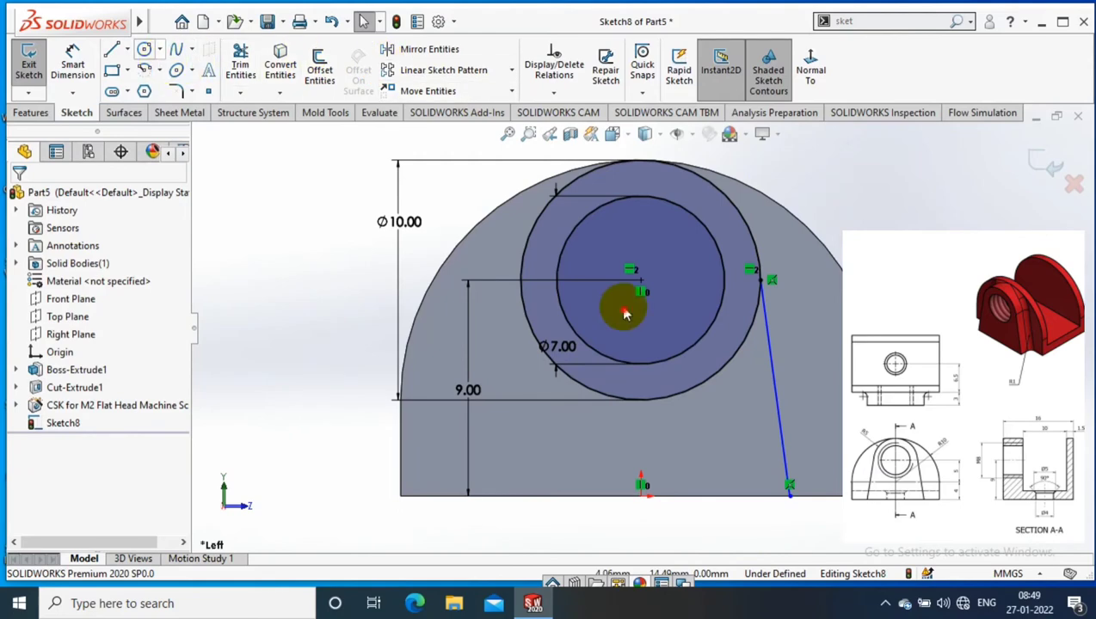
pyautogui.click(641, 279)
pyautogui.click(641, 445)
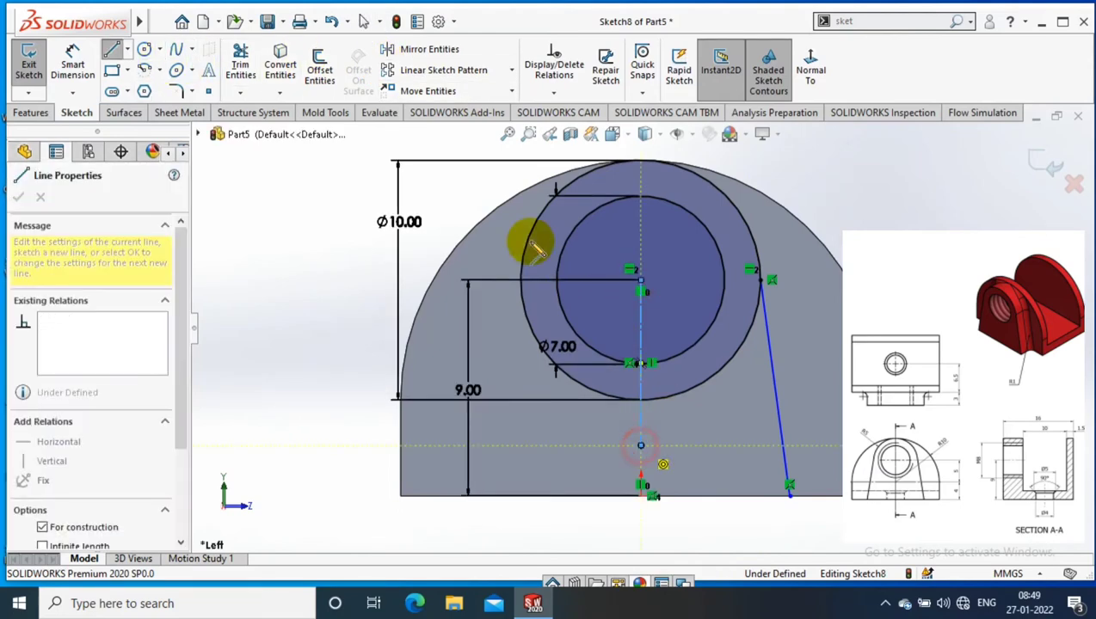
pyautogui.press('Escape')
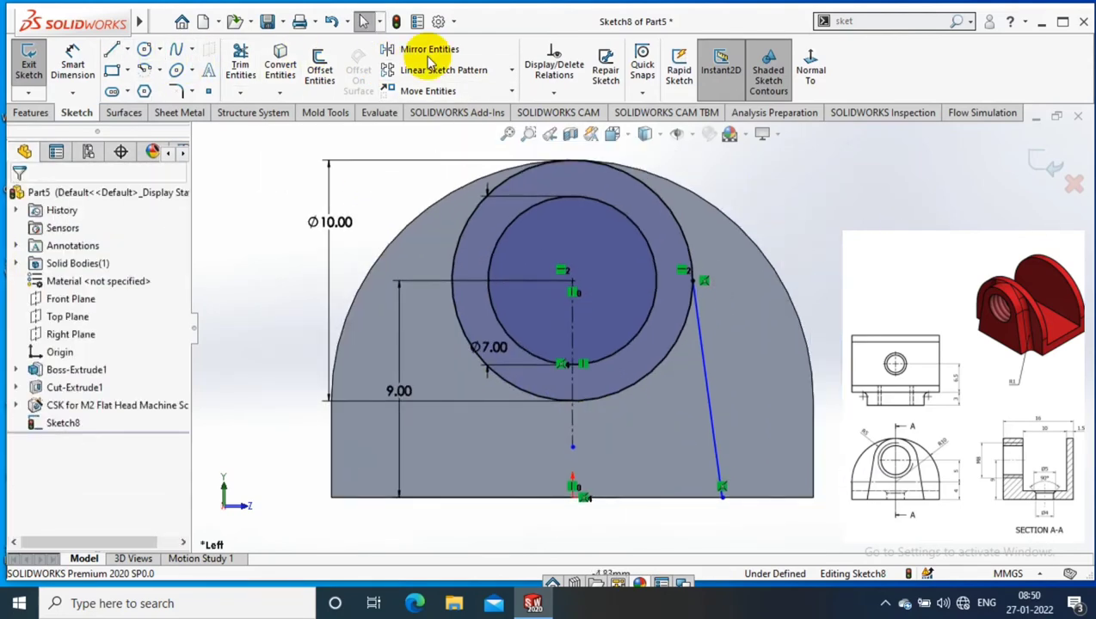
# Mirror the slanted line about the vertical centerline
pyautogui.click(429, 53)
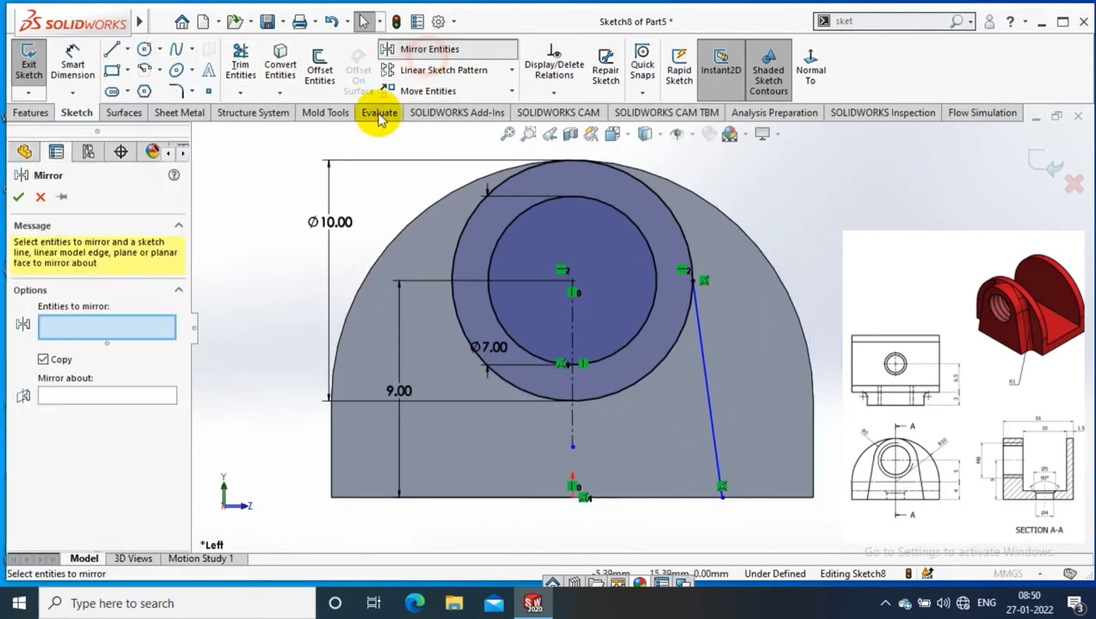
pyautogui.click(96, 397)
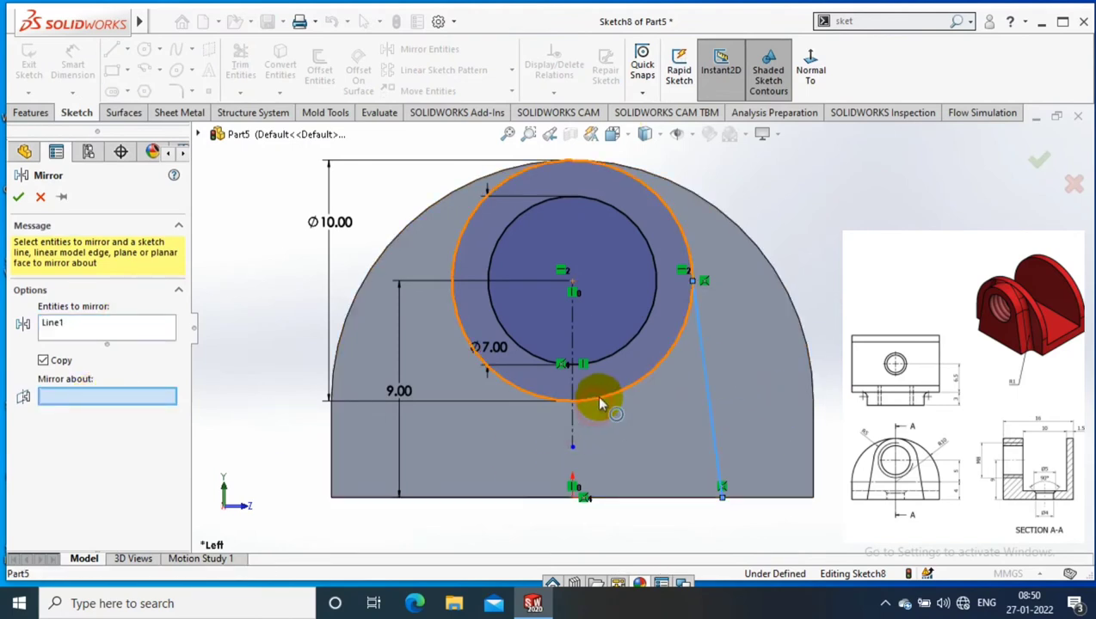
pyautogui.scroll(2, 589, 417)
pyautogui.click(582, 421)
pyautogui.click(18, 197)
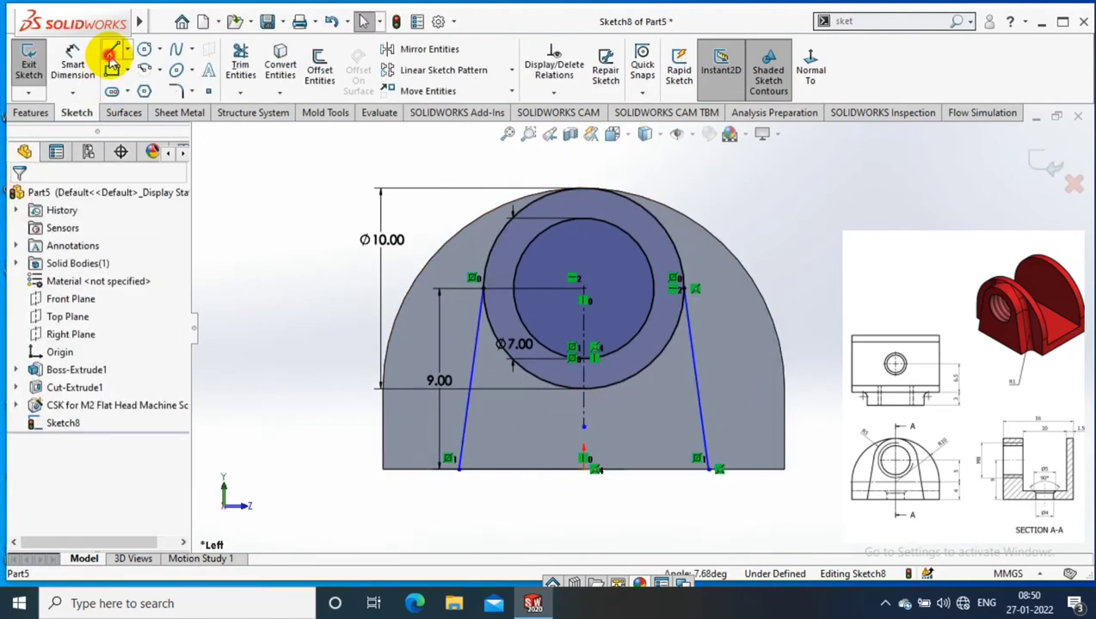
# Close the tapered profile with a horizontal line along the bottom edge
pyautogui.click(110, 49)
pyautogui.click(459, 469)
pyautogui.click(719, 468)
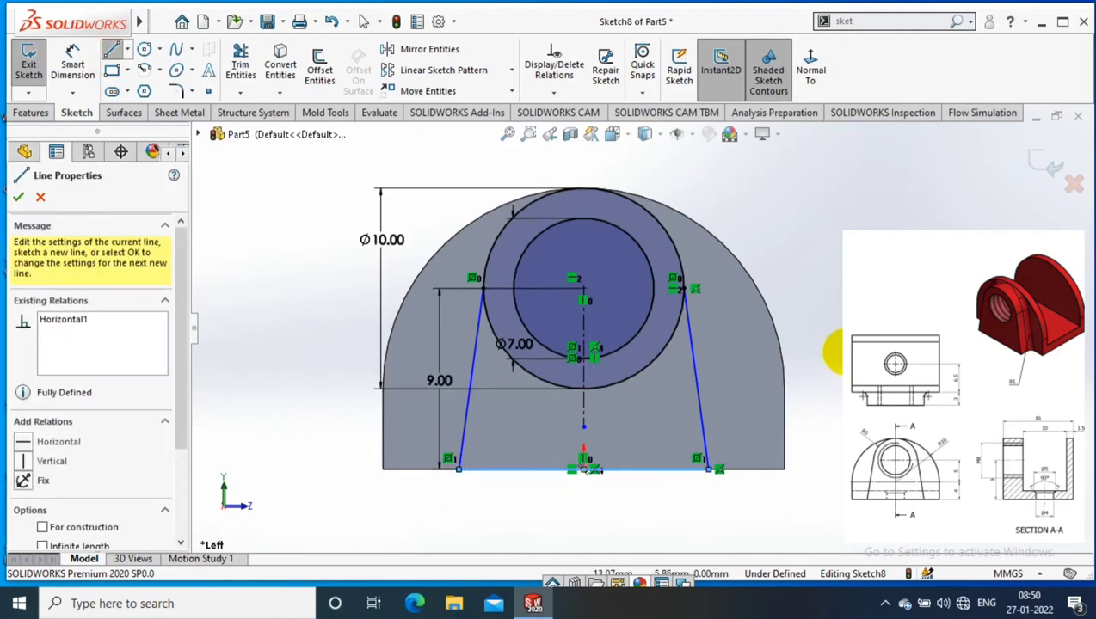
pyautogui.moveTo(821, 363); pyautogui.dragTo(655, 307, button='middle')
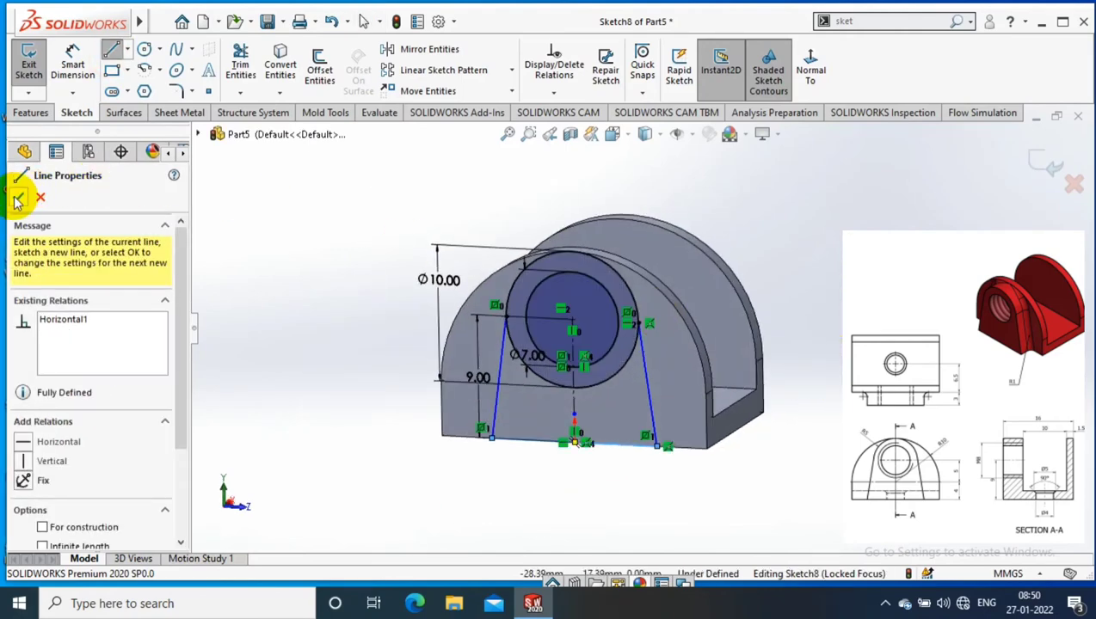
pyautogui.click(26, 114)
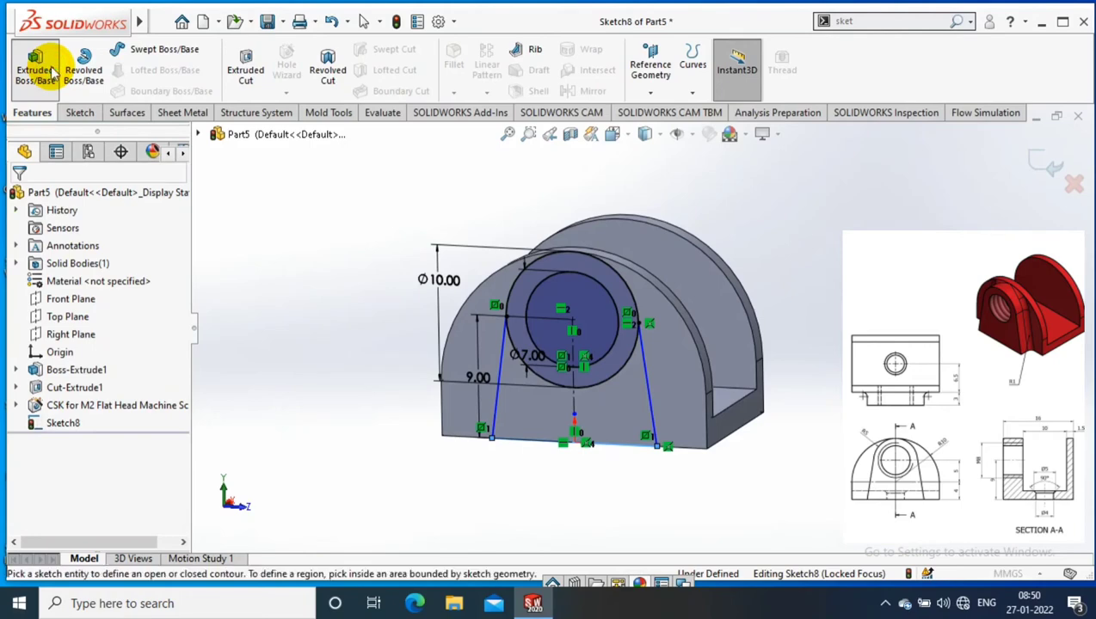
# Extrude the tapered profile and the circle region into a boss on the wall
pyautogui.click(35, 69)
pyautogui.click(527, 297)
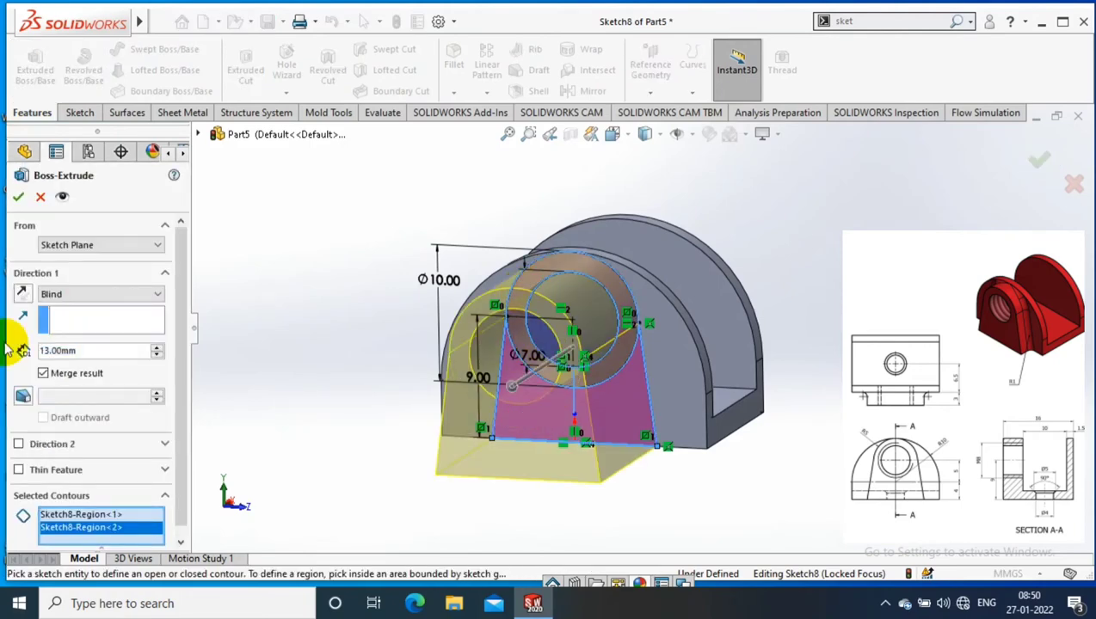
pyautogui.write('3')
pyautogui.press('Return')
pyautogui.press('Return')
# Sketch on the circular hole face and extrude-cut it to reopen the hole through the boss
pyautogui.click(582, 303)
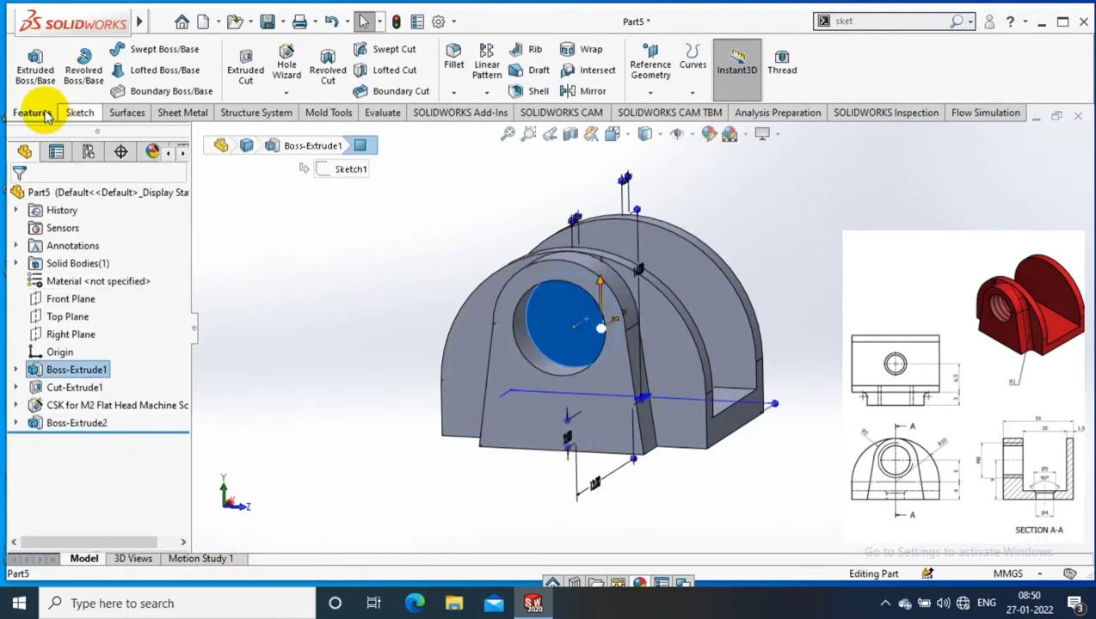
pyautogui.click(77, 113)
pyautogui.click(30, 64)
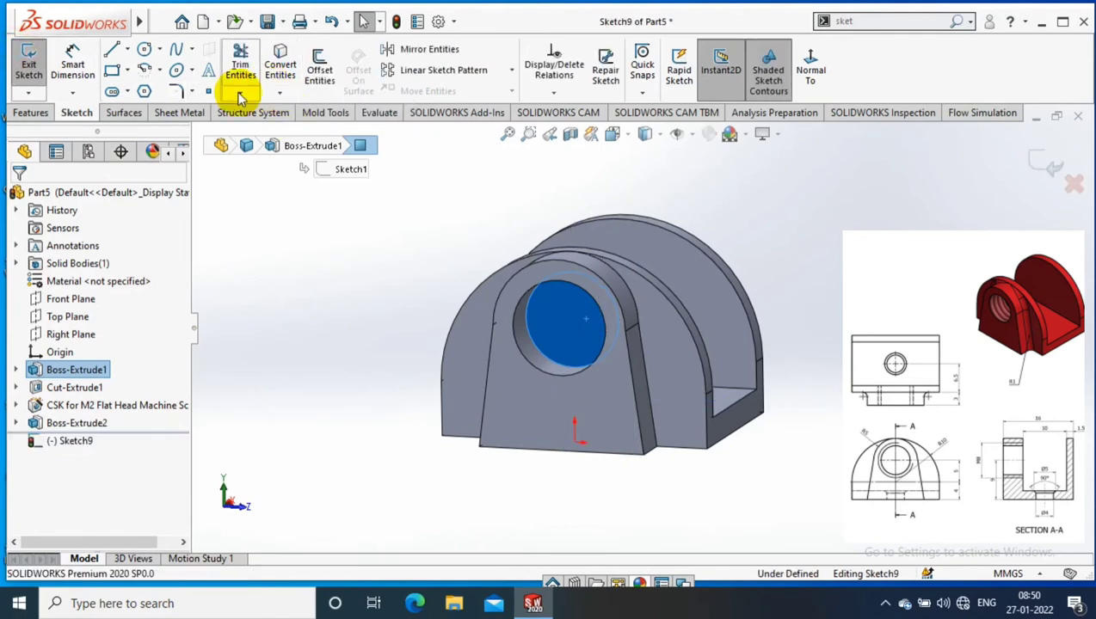
pyautogui.click(28, 114)
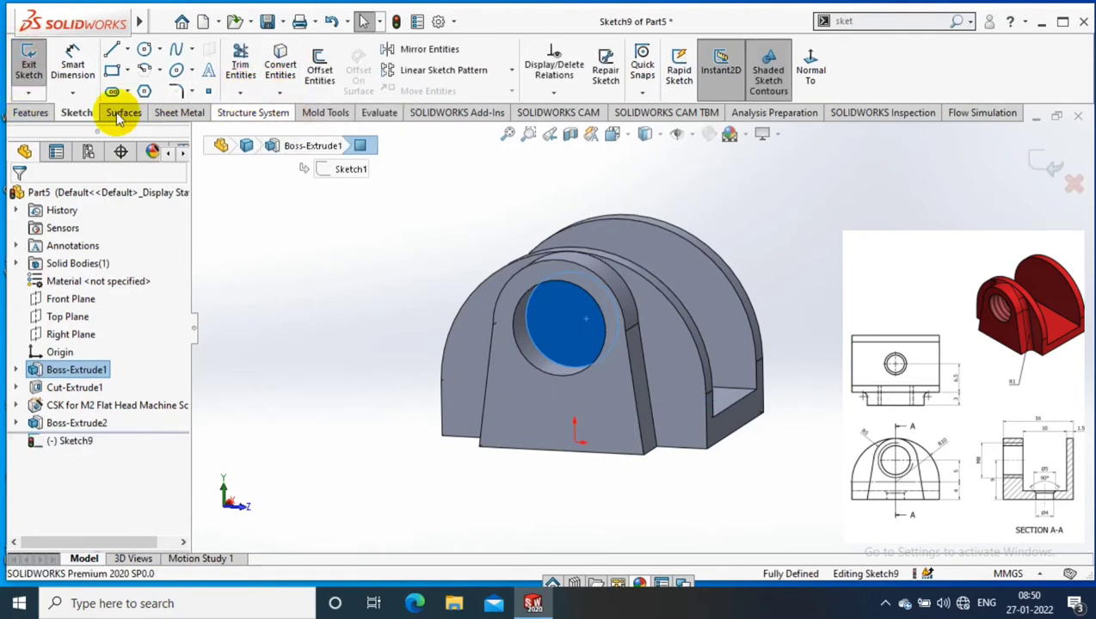
pyautogui.click(256, 84)
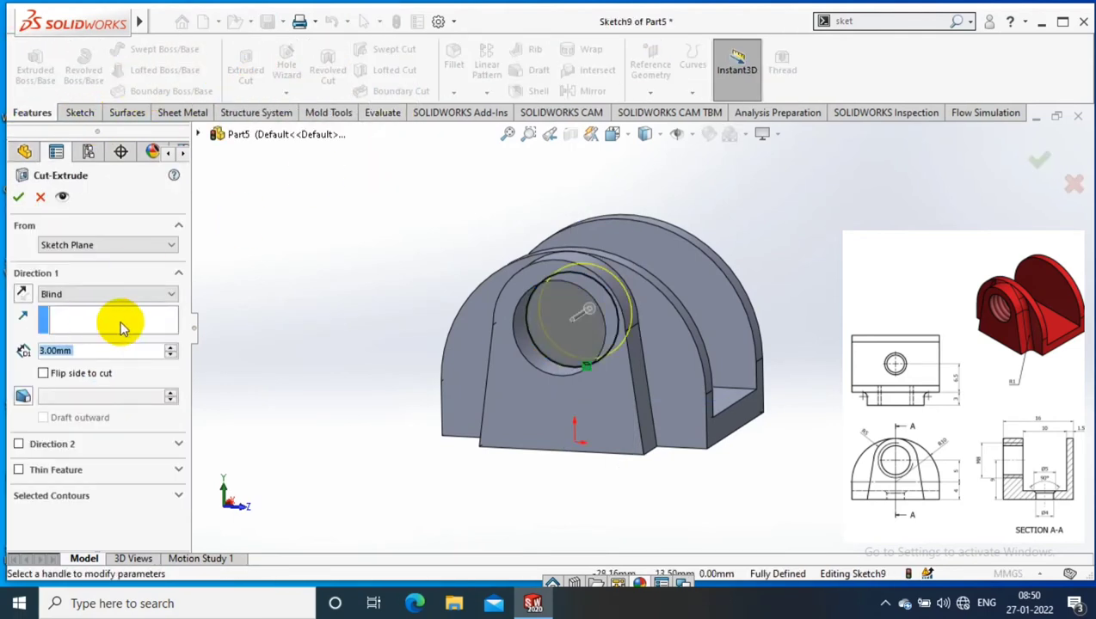
pyautogui.click(21, 198)
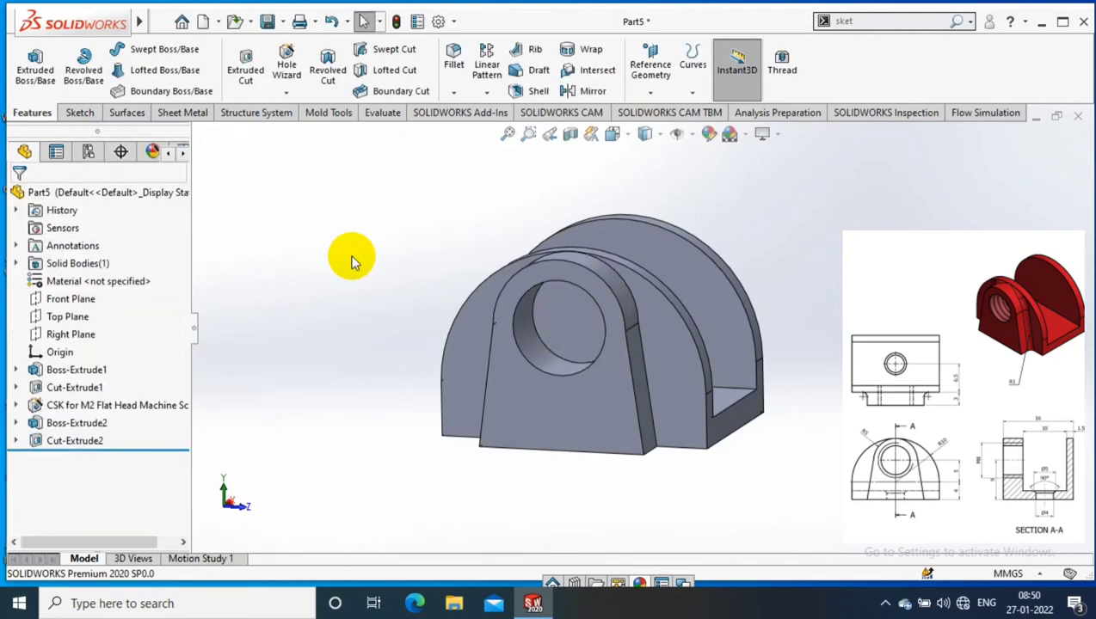
pyautogui.moveTo(350, 257)
pyautogui.mouseDown(button='middle')
pyautogui.moveTo(418, 313)
pyautogui.moveTo(410, 293)
pyautogui.mouseUp(button='middle')
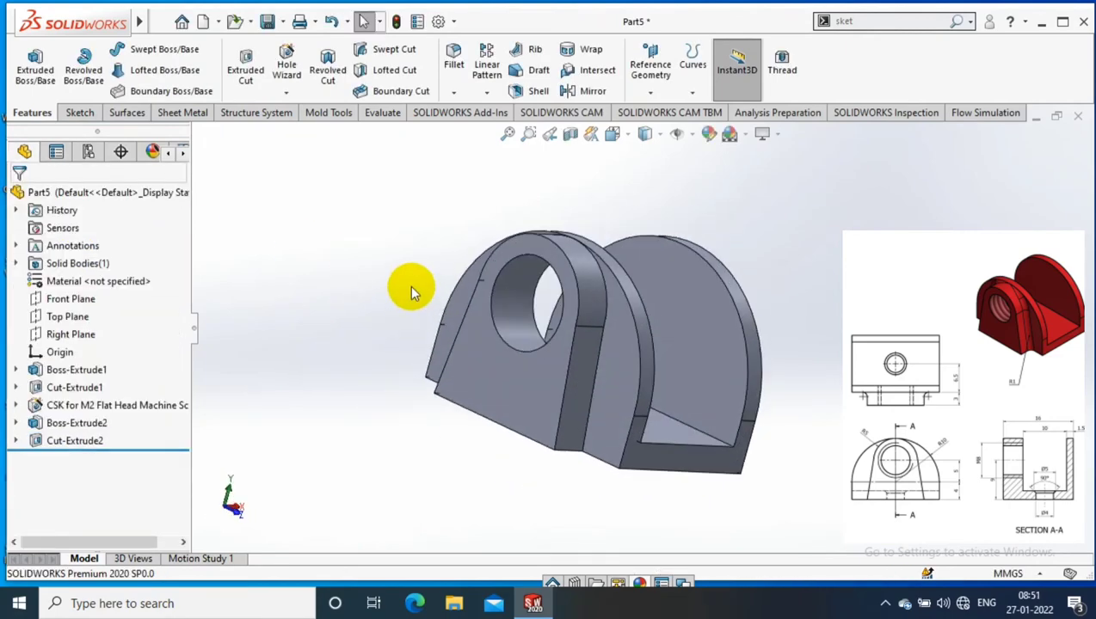
# Add an M8x1.0 metric tap cut thread, 7 mm deep, on the hole's circular edge
pyautogui.press('t')
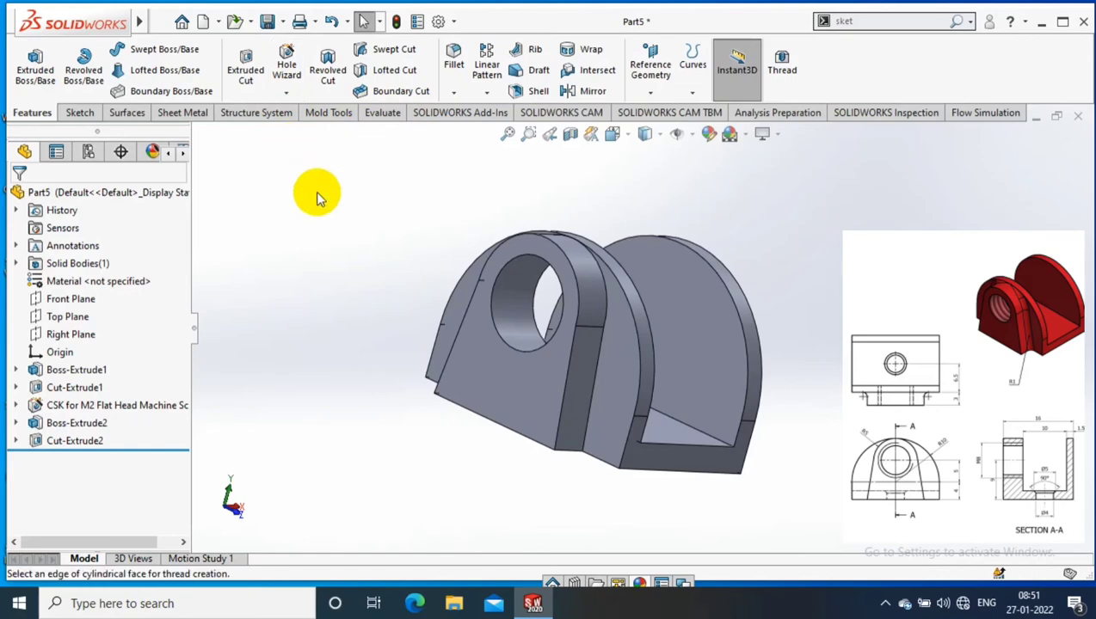
pyautogui.click(649, 320)
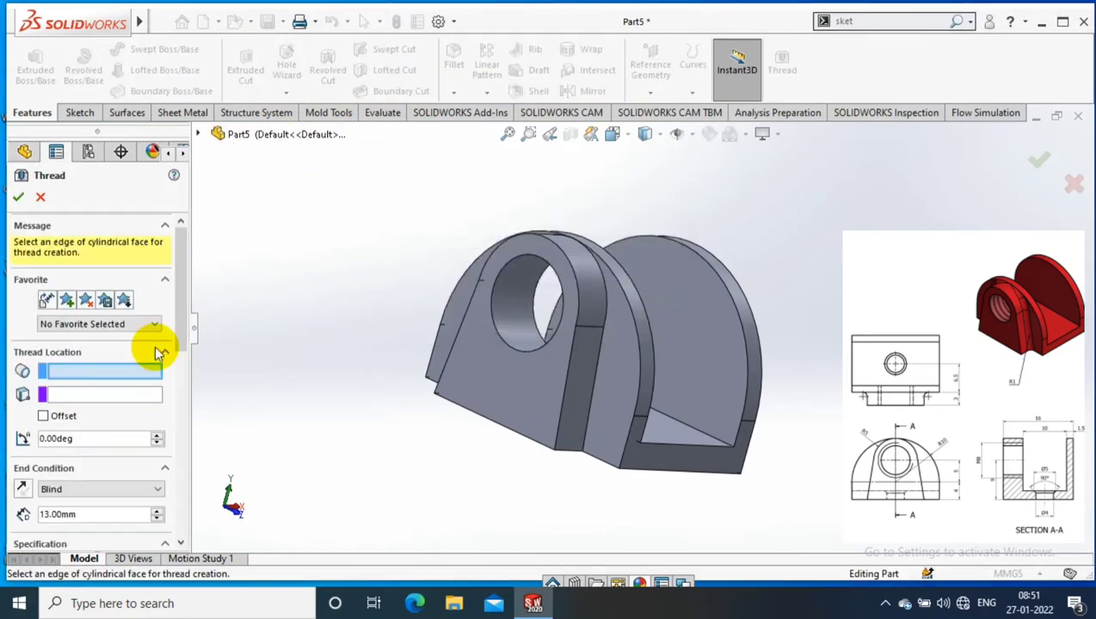
pyautogui.click(473, 353)
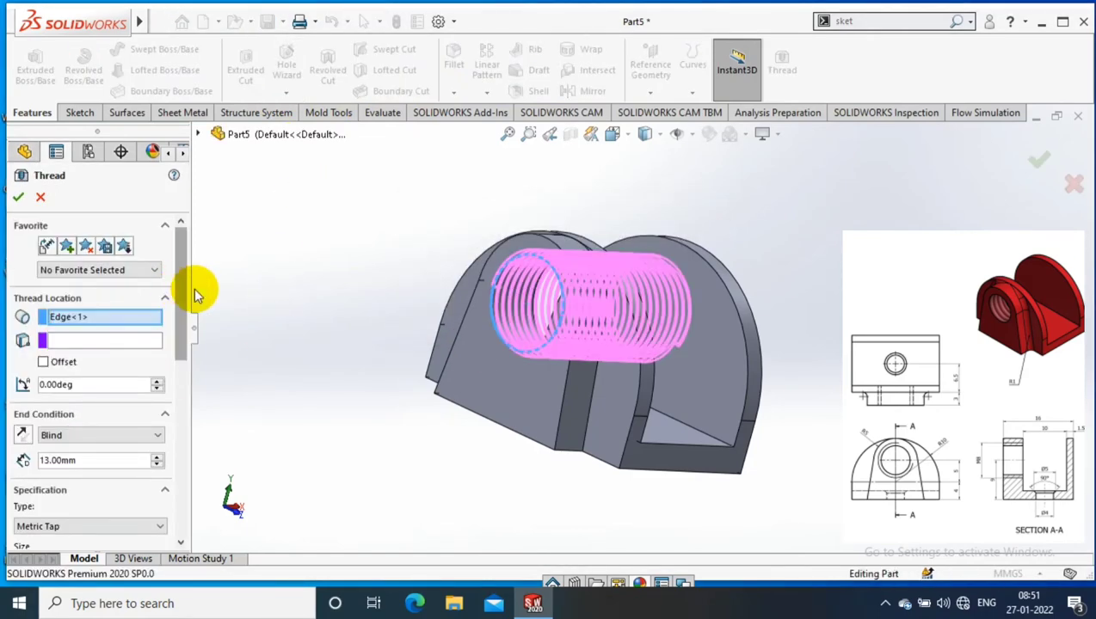
pyautogui.moveTo(183, 286); pyautogui.dragTo(183, 320)
pyautogui.scroll(-3, 183, 320)
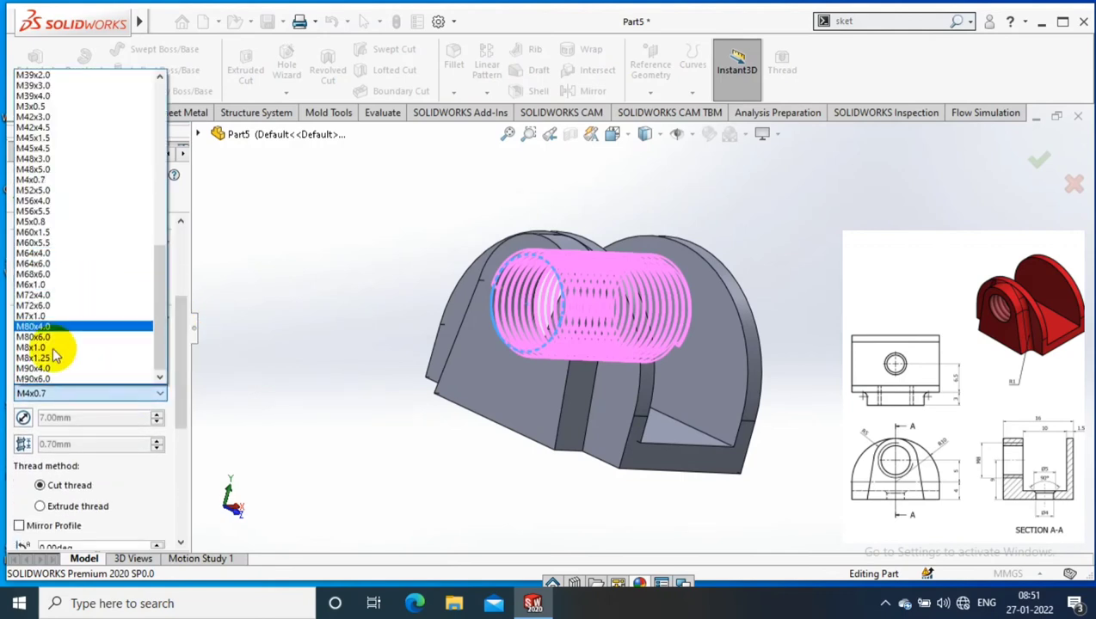
pyautogui.click(34, 346)
pyautogui.moveTo(183, 353); pyautogui.dragTo(176, 422)
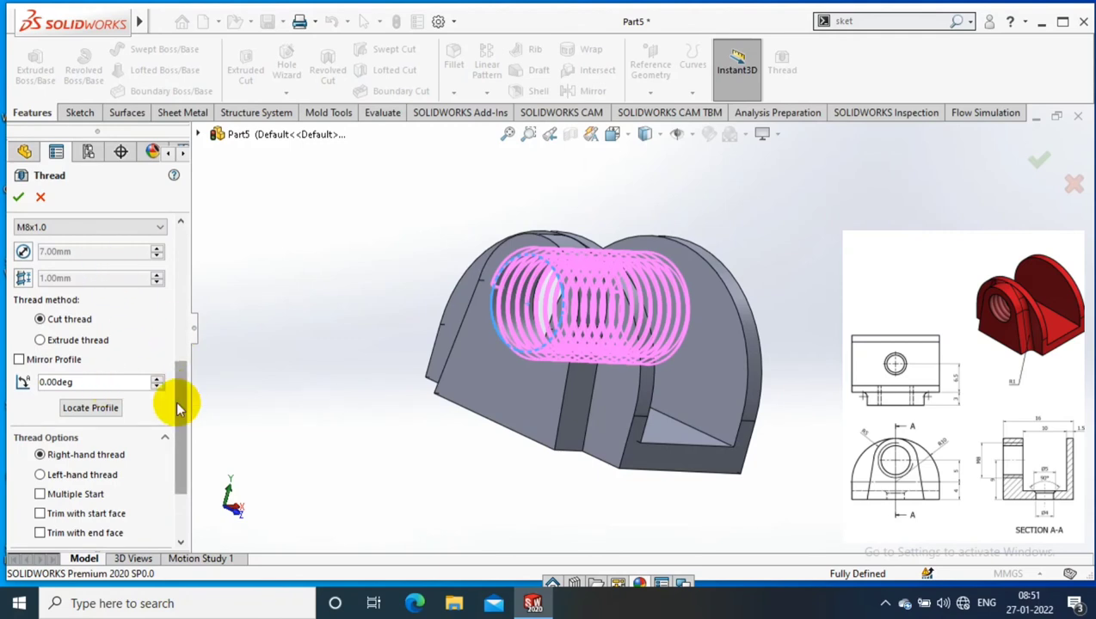
pyautogui.scroll(5, 176, 387)
pyautogui.write('7')
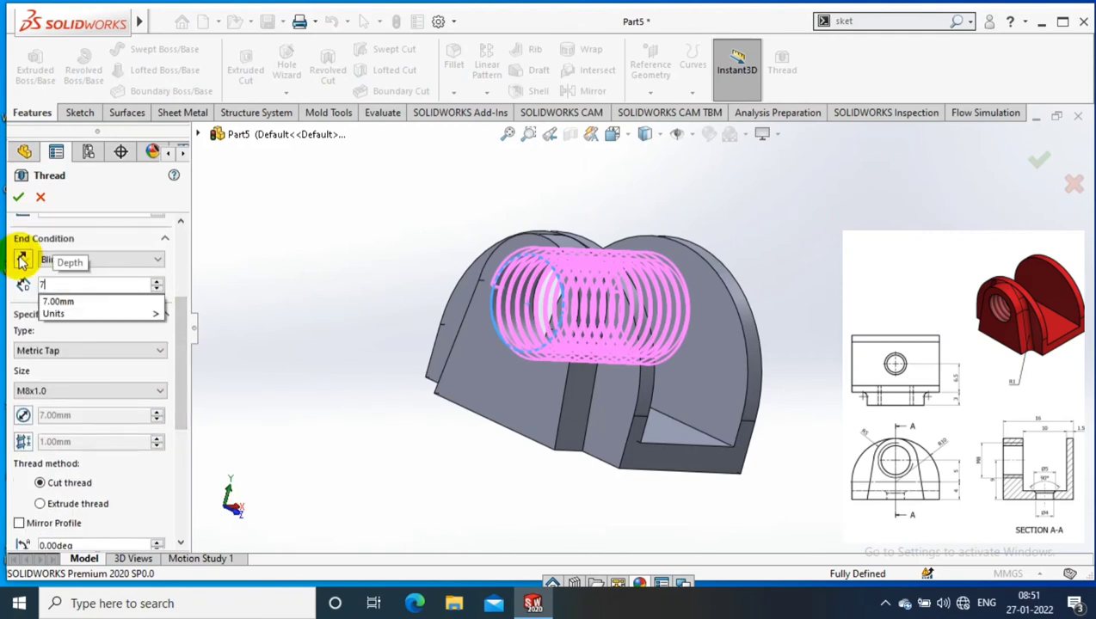
pyautogui.press('Return')
pyautogui.press('Return')
pyautogui.moveTo(334, 238); pyautogui.dragTo(680, 323, button='middle')
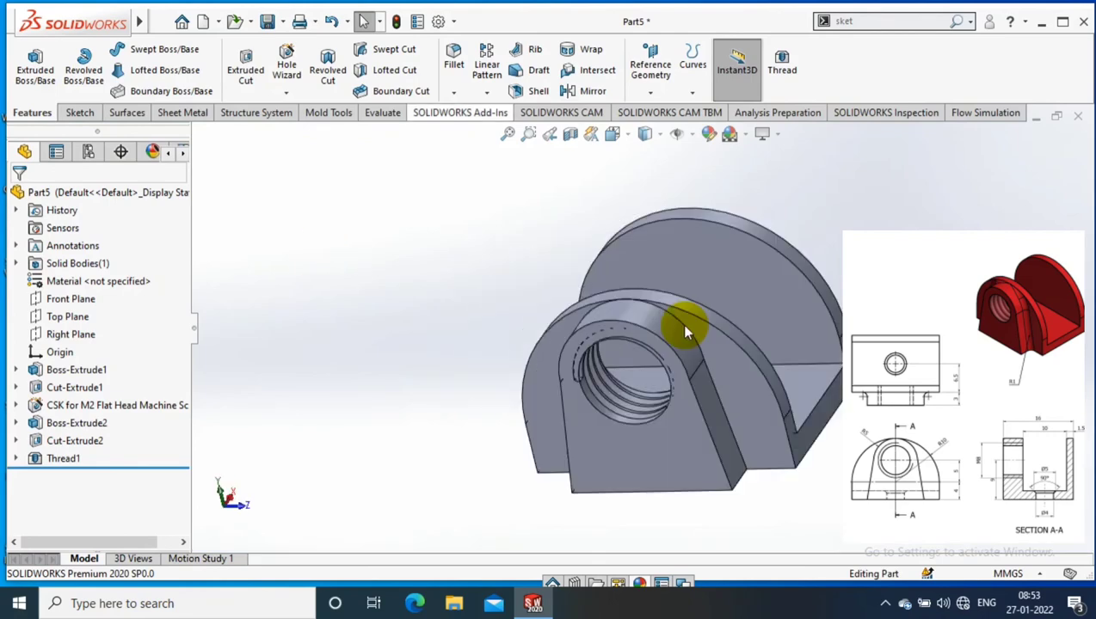
# Fillet the arc and boss edges around the threaded hole at 1 mm, curvature continuous, symmetric
pyautogui.press('f')
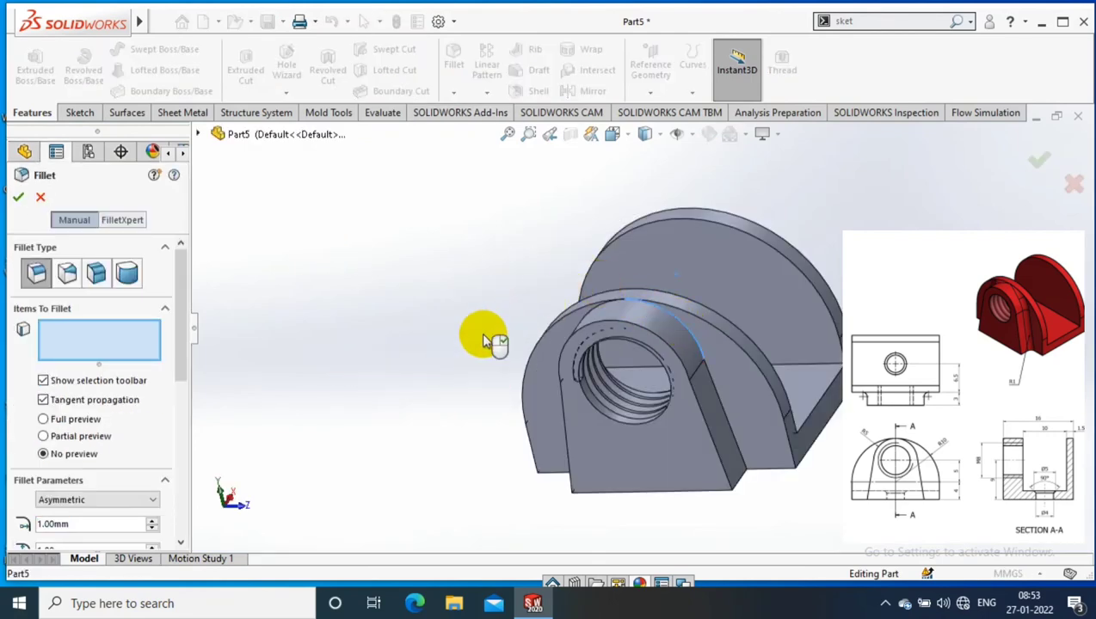
pyautogui.click(669, 321)
pyautogui.moveTo(497, 443); pyautogui.dragTo(538, 436, button='middle')
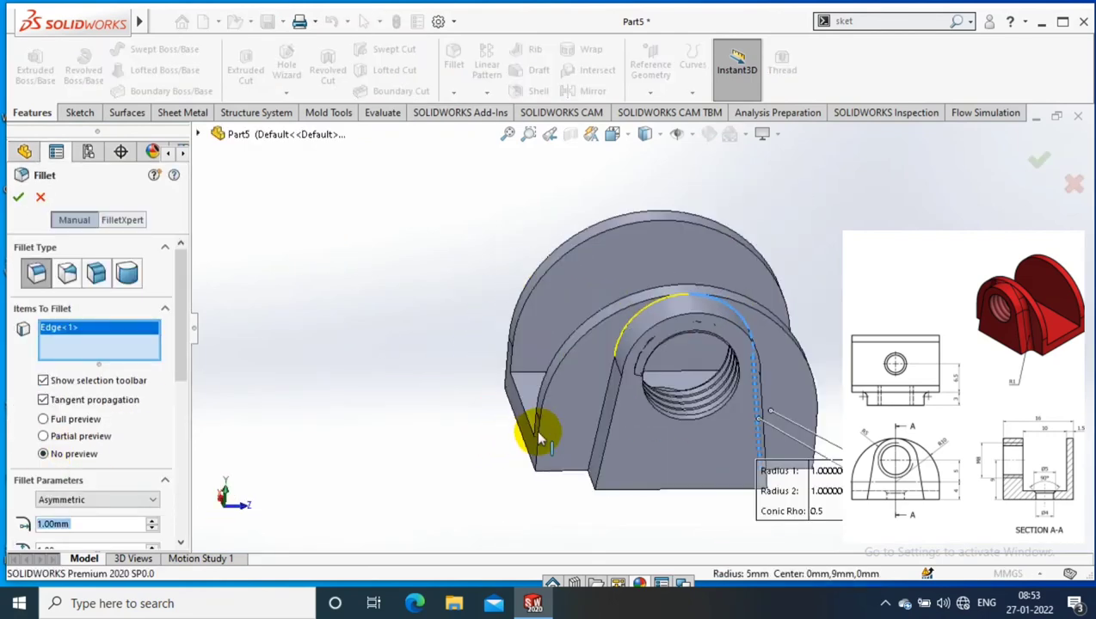
pyautogui.click(585, 434)
pyautogui.click(599, 432)
pyautogui.moveTo(191, 350); pyautogui.dragTo(184, 411)
pyautogui.click(129, 458)
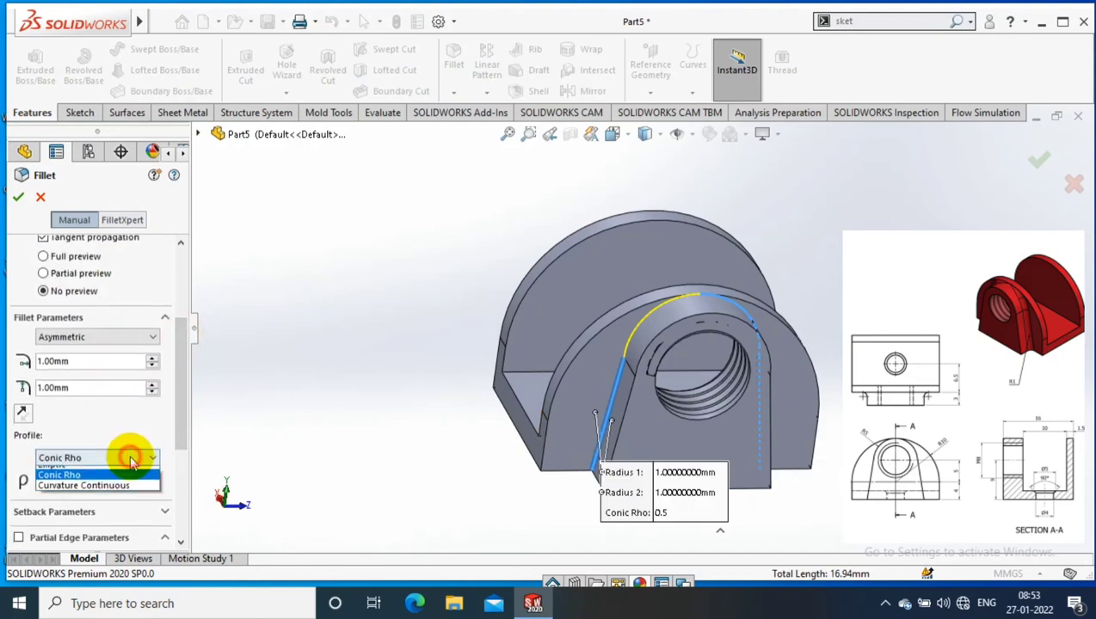
pyautogui.click(116, 490)
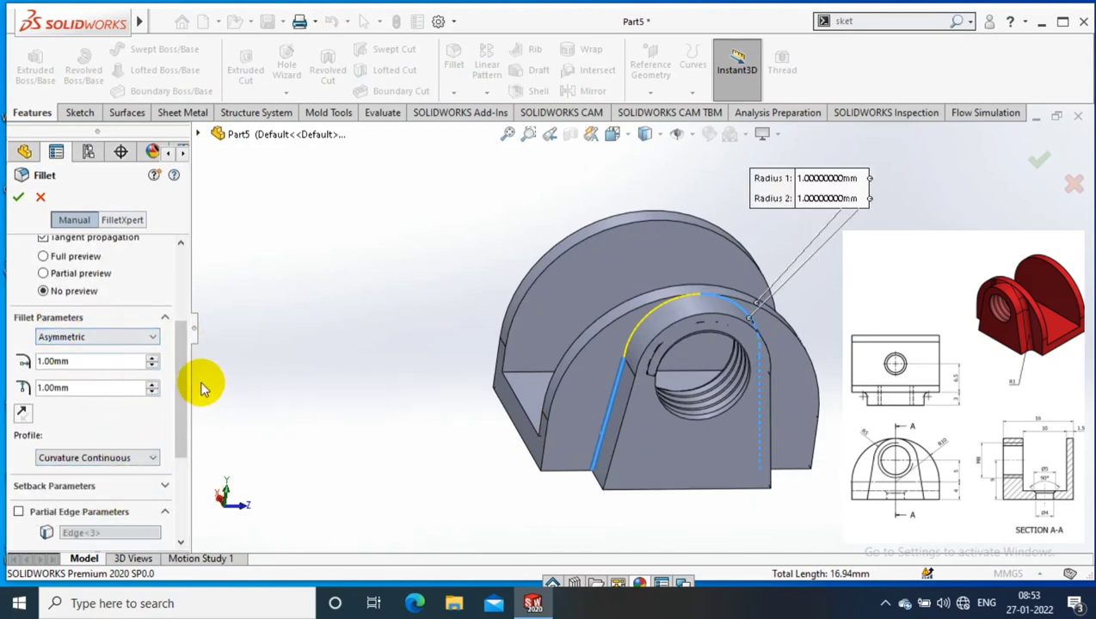
pyautogui.click(142, 343)
pyautogui.click(86, 355)
pyautogui.click(18, 197)
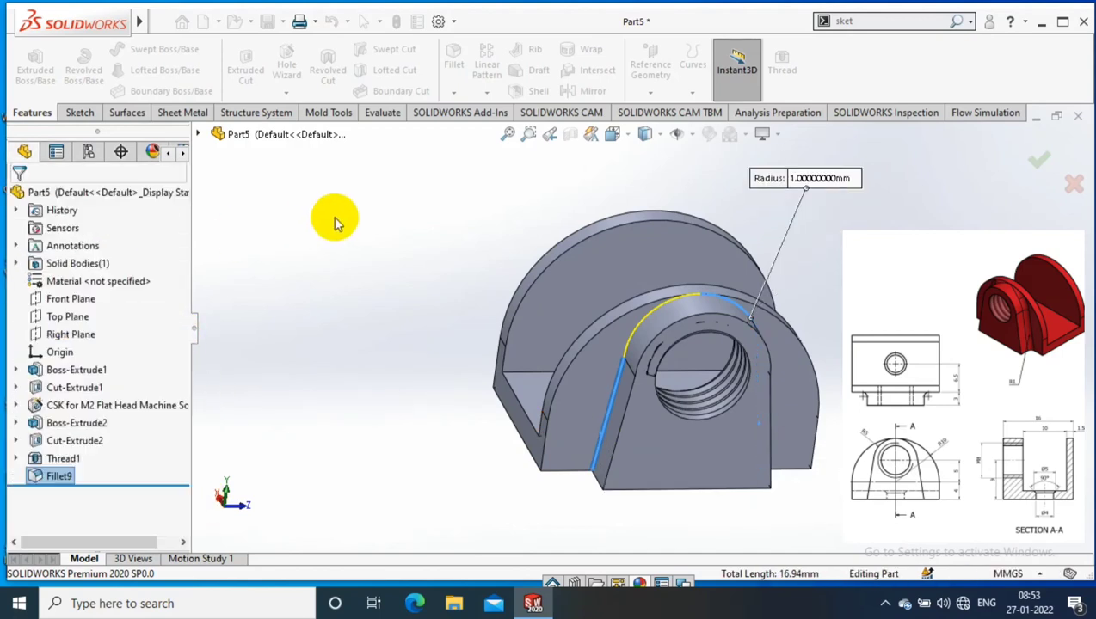
pyautogui.moveTo(377, 234); pyautogui.dragTo(353, 287, button='middle')
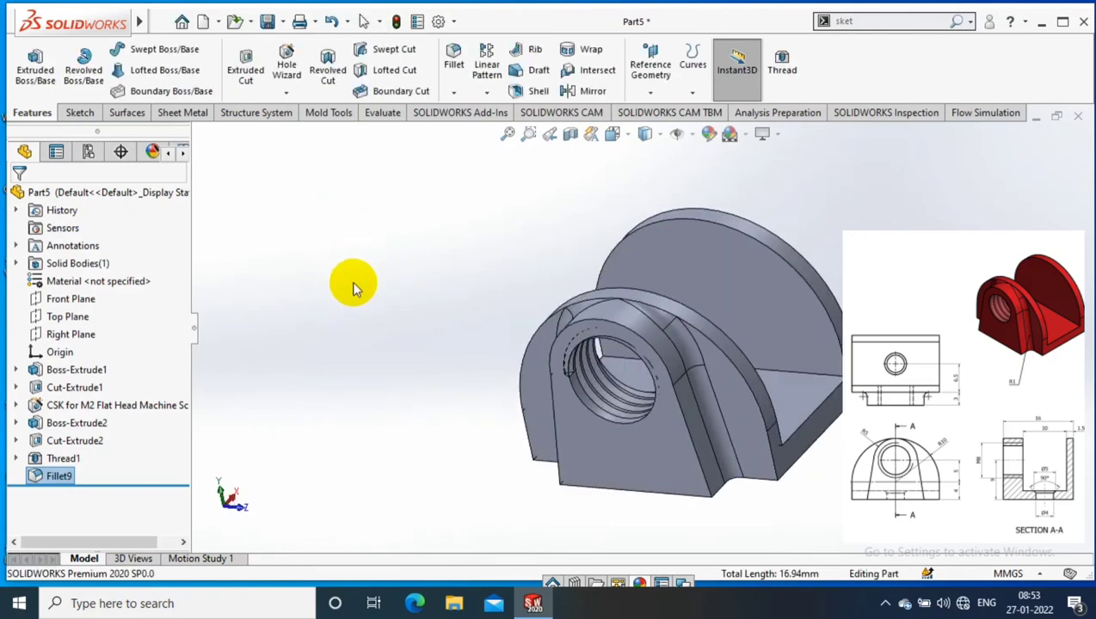
# Apply a red part color to the whole bracket from a wall face's appearance options
pyautogui.moveTo(850, 308); pyautogui.dragTo(764, 341, button='middle')
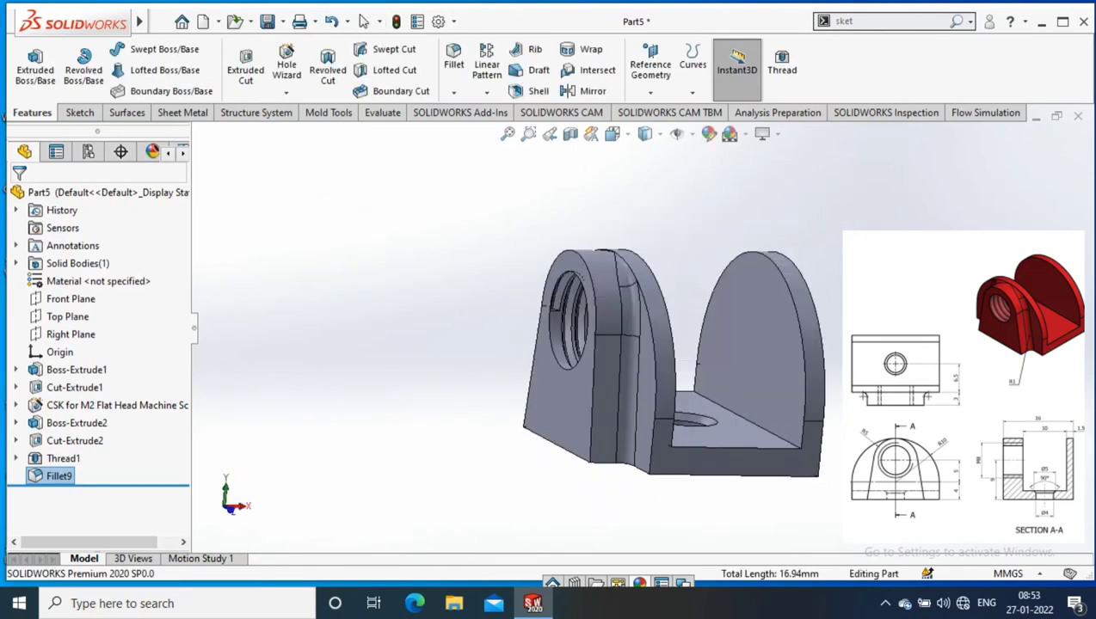
pyautogui.rightClick(729, 332)
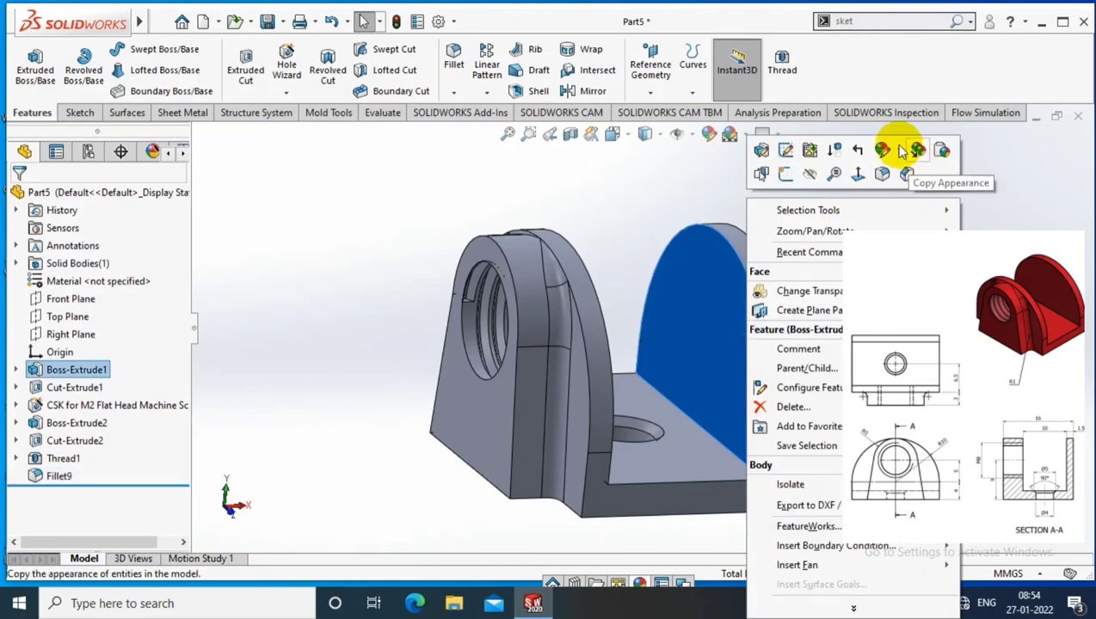
pyautogui.click(905, 151)
pyautogui.click(886, 220)
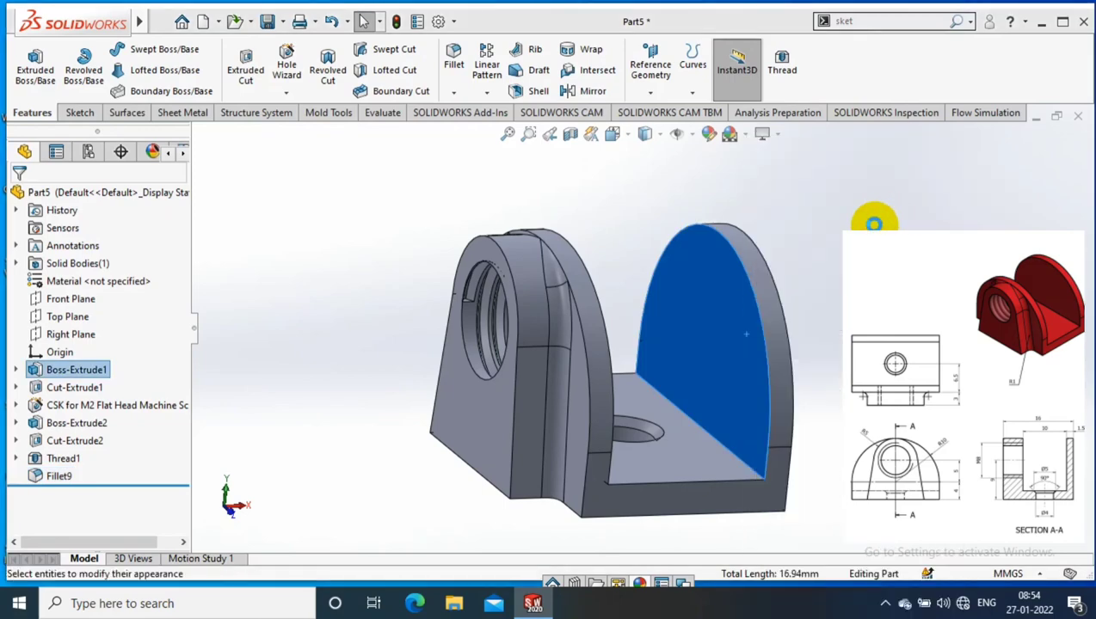
pyautogui.click(100, 327)
pyautogui.rightClick(734, 313)
pyautogui.scroll(2, 734, 313)
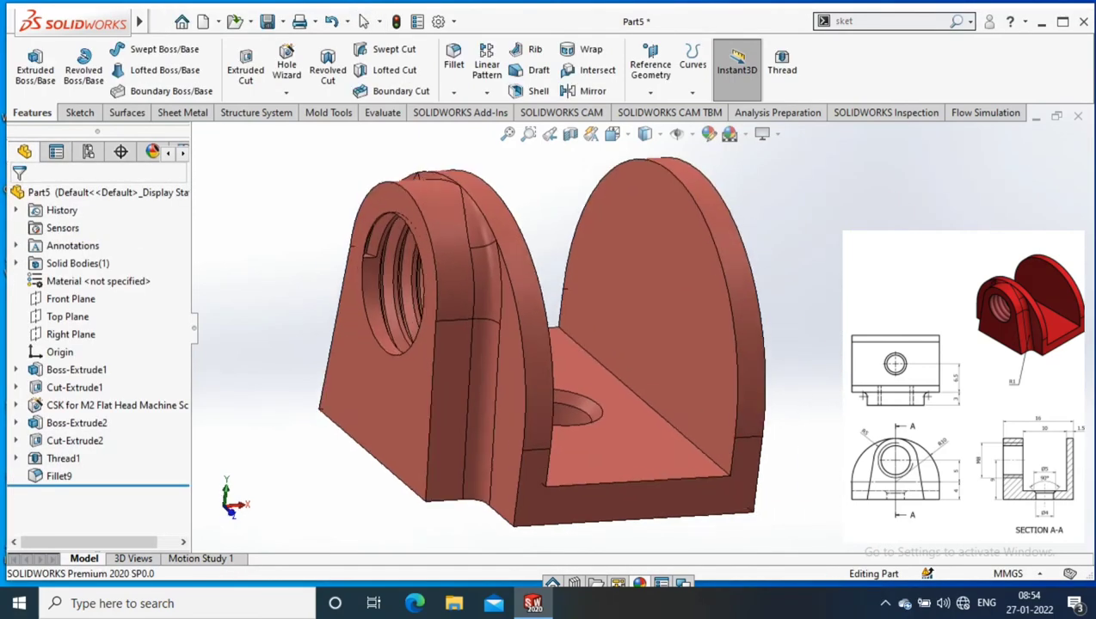